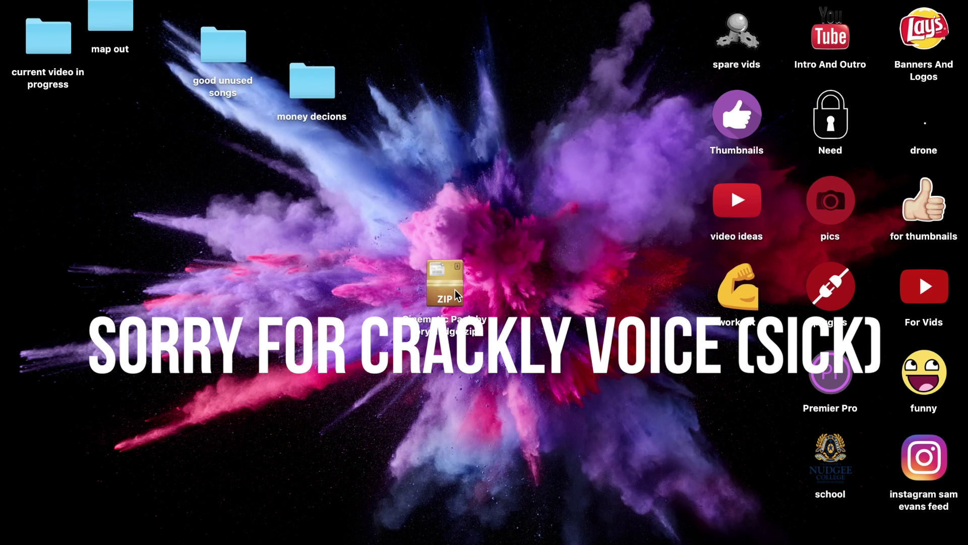
Unzip the Cinematic Pack archive and place the extracted folder at the desktop centre.
drag(451, 267, 451, 199)
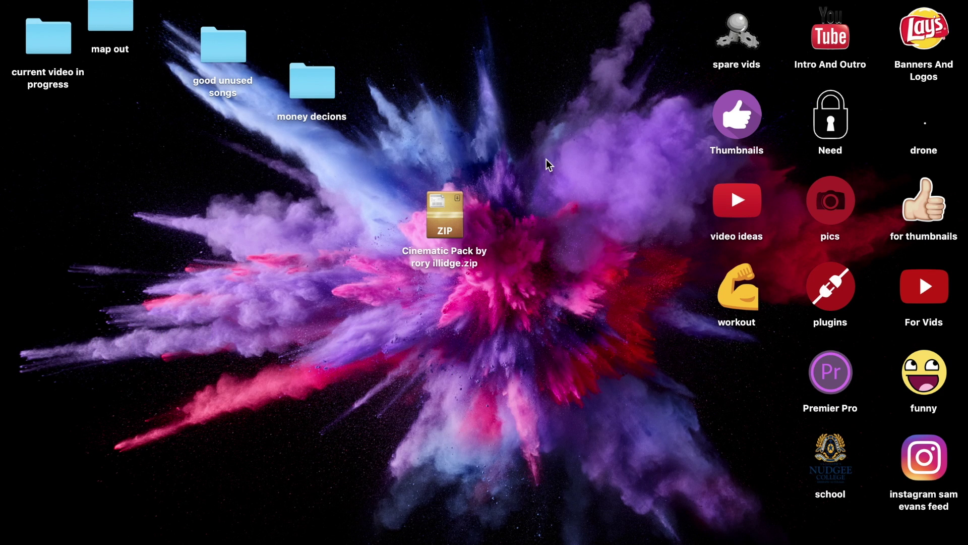
drag(457, 208, 346, 333)
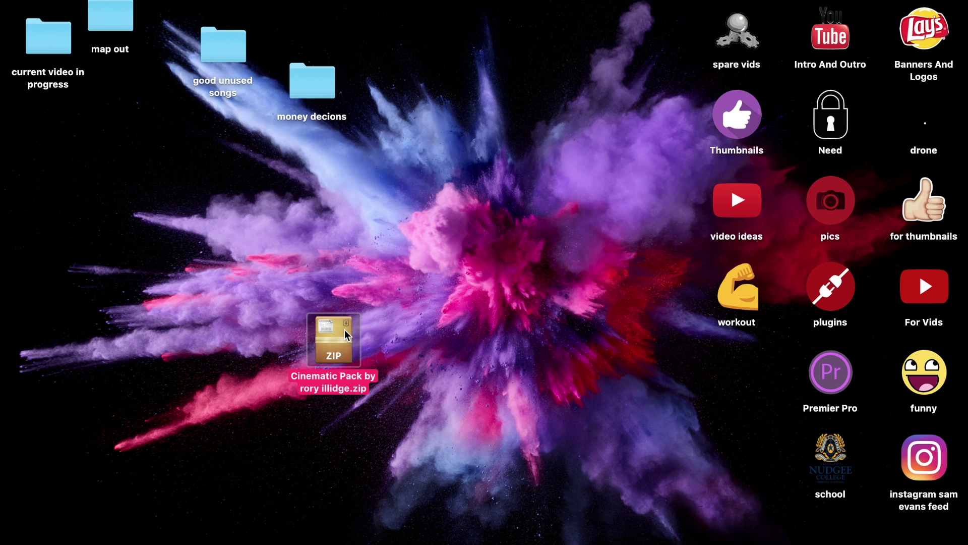
drag(346, 334, 443, 271)
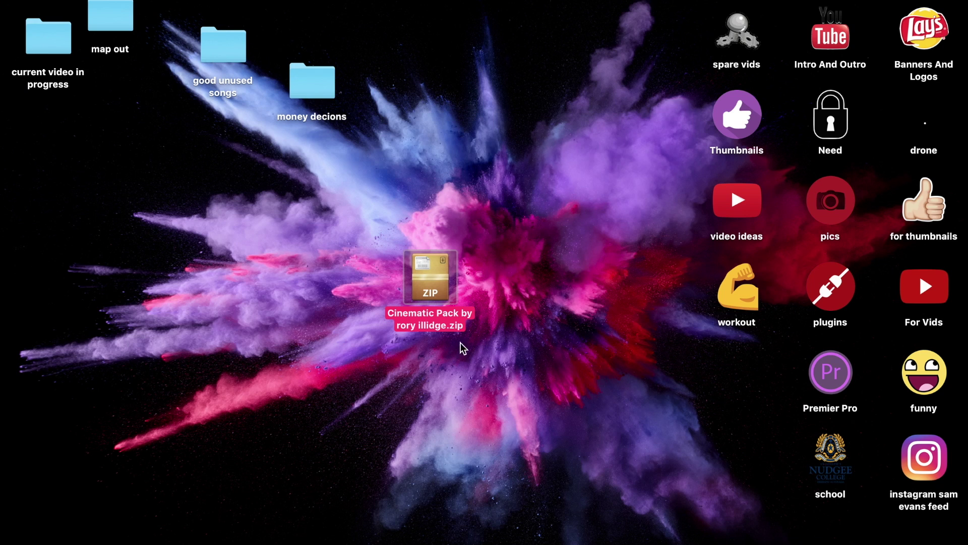
drag(434, 273, 485, 271)
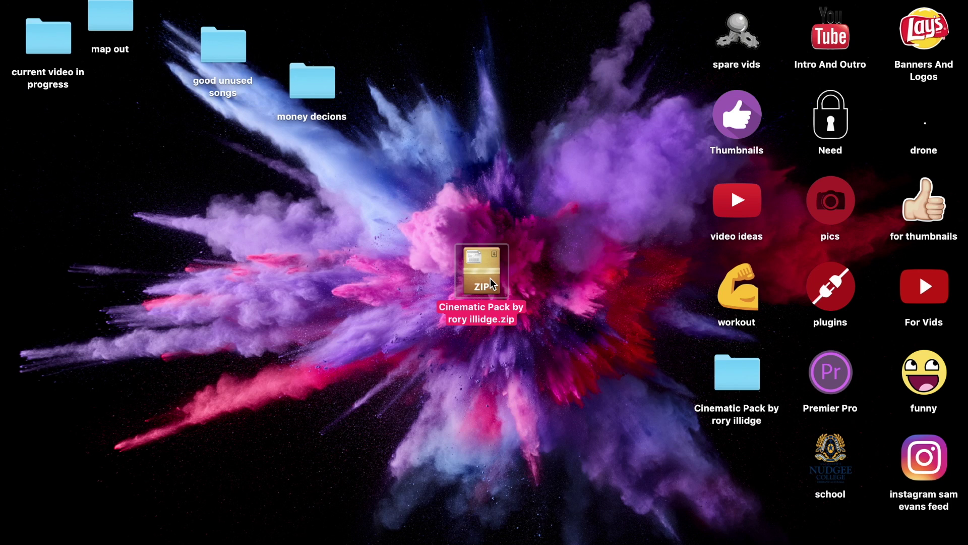
drag(738, 392, 480, 342)
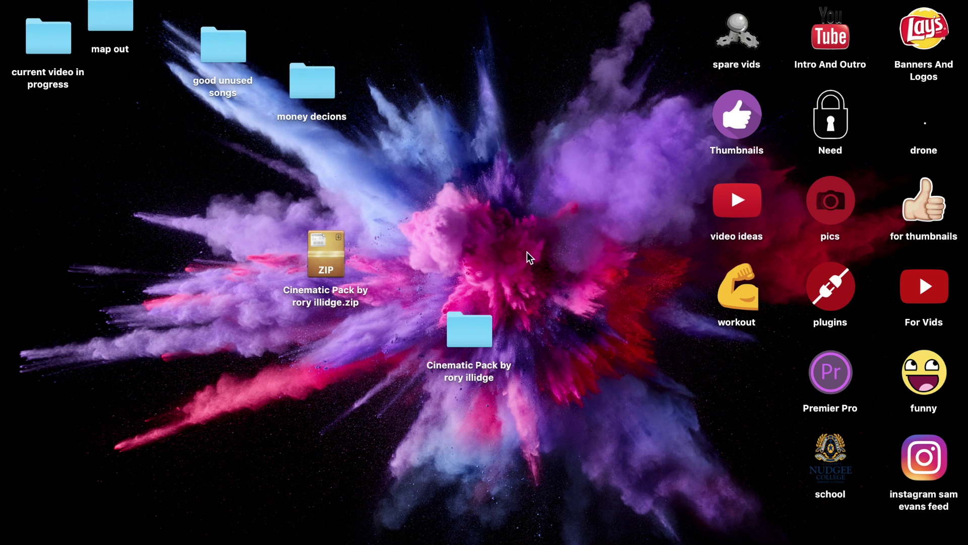
double_click(480, 334)
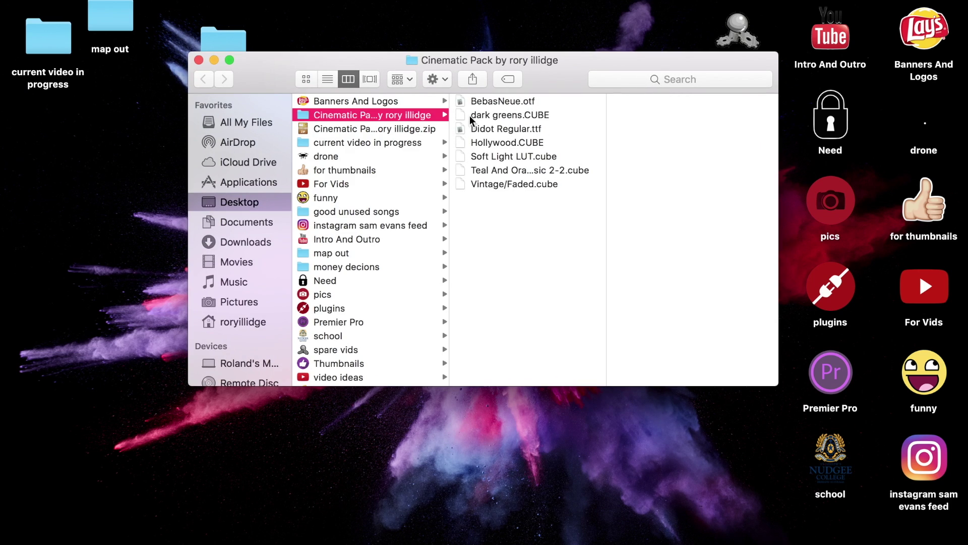
click(483, 101)
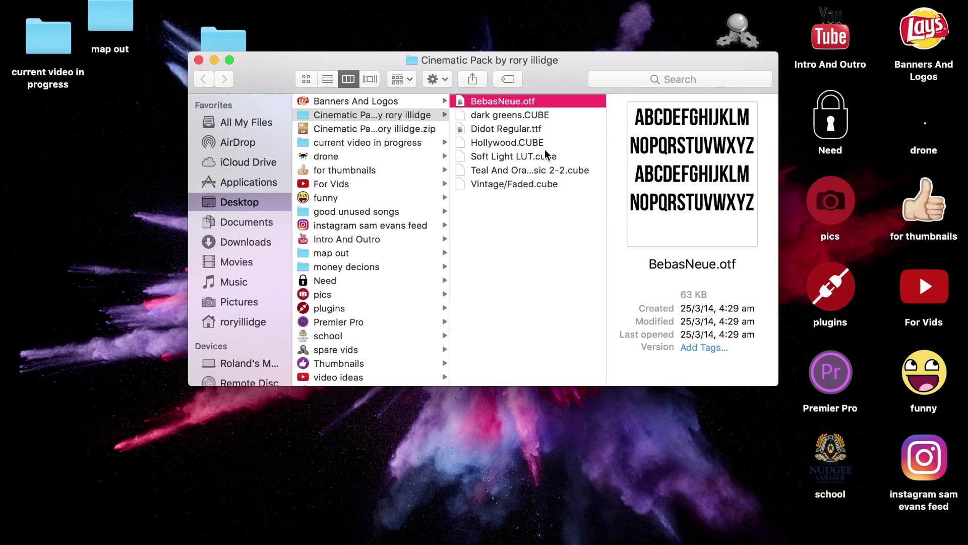
click(552, 132)
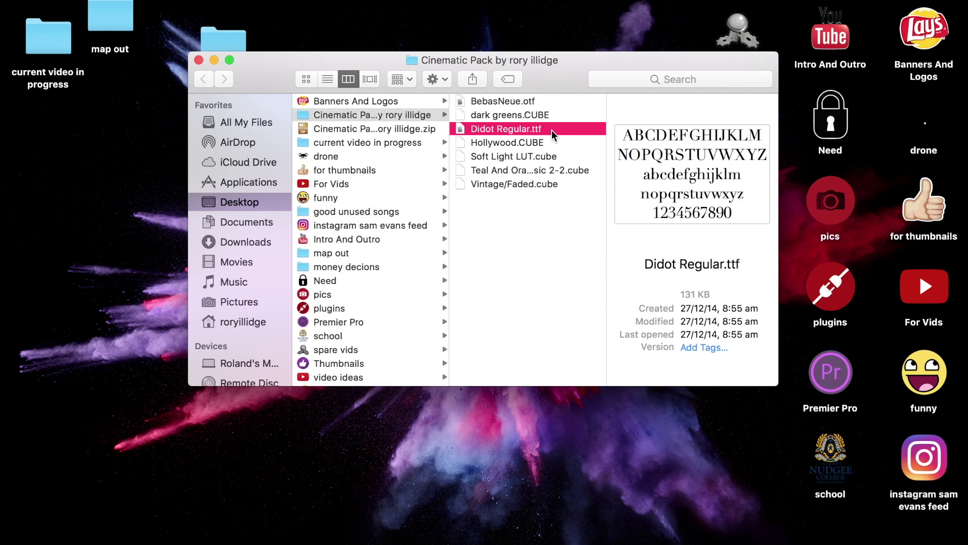
click(544, 103)
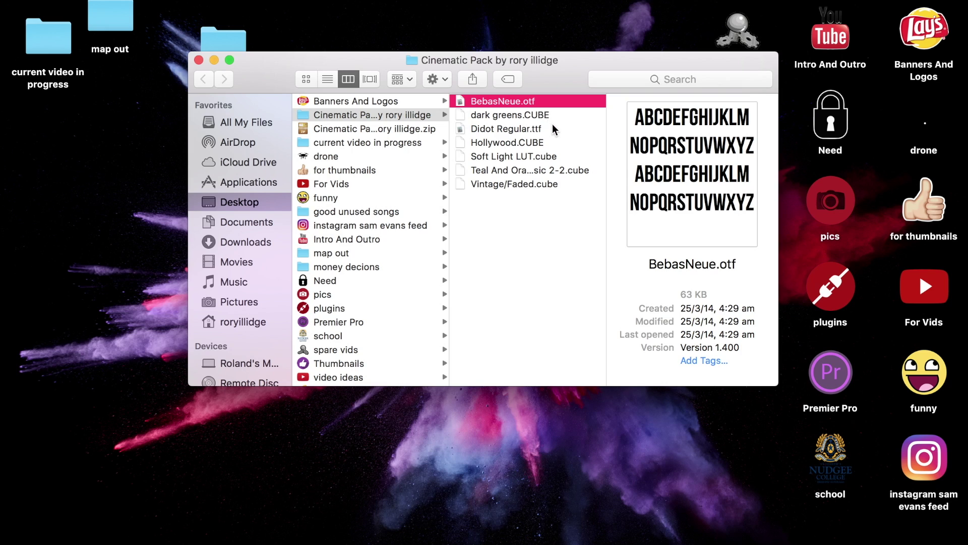
click(563, 134)
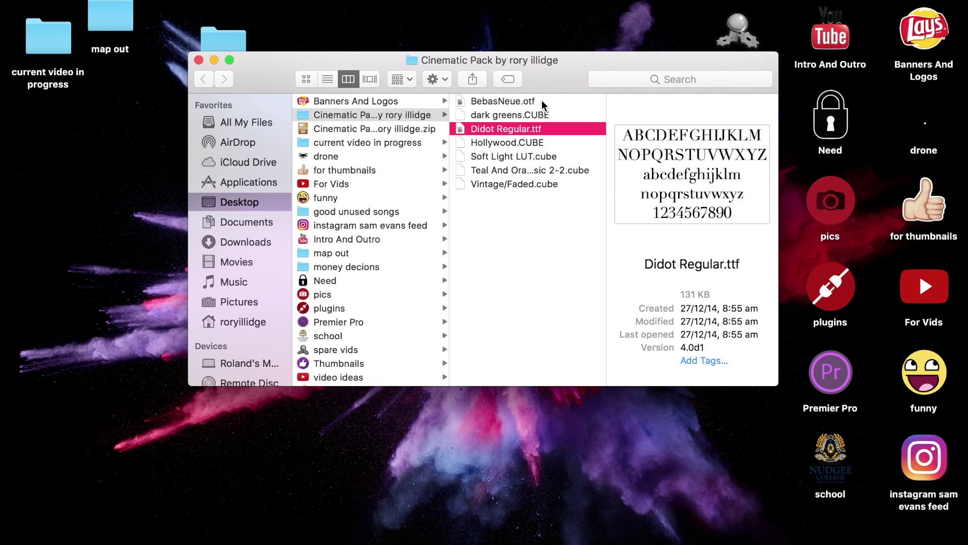
click(199, 60)
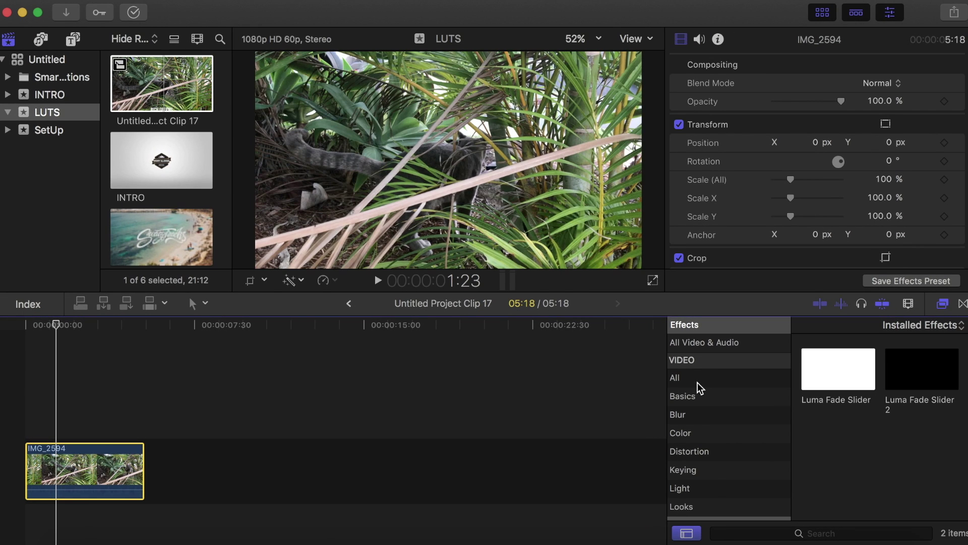
Search all video effects for 'lett' and apply Letterbox to the IMG_2594 clip.
click(702, 381)
click(811, 534)
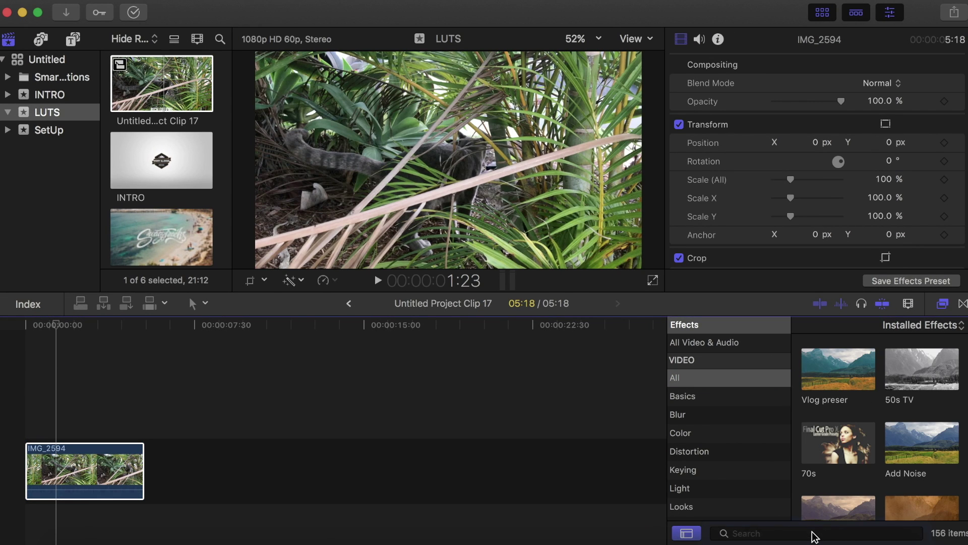
text(lett)
drag(840, 377, 117, 482)
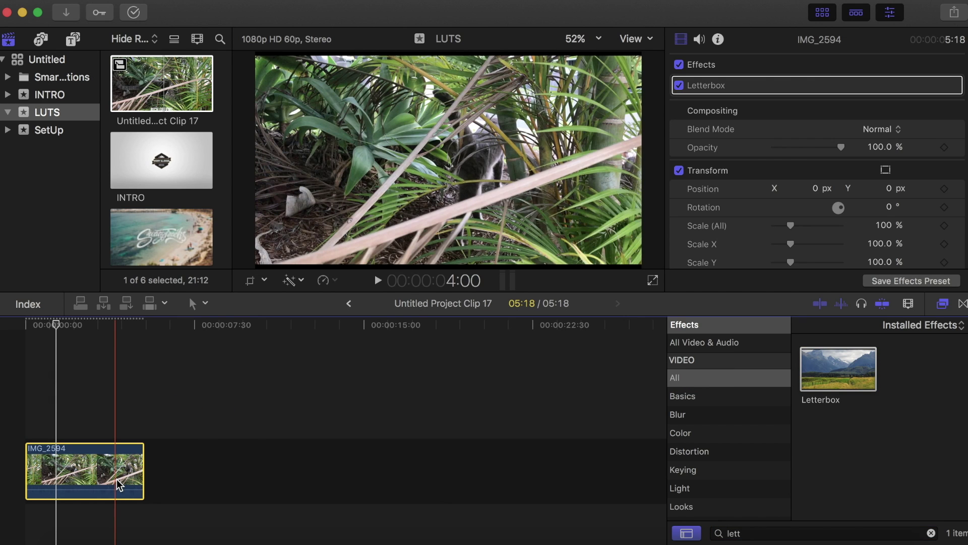
Try letterbox ratios 1.78, 1.85, 3.00 and 2.55:1, then settle on 2.35:1.
click(891, 103)
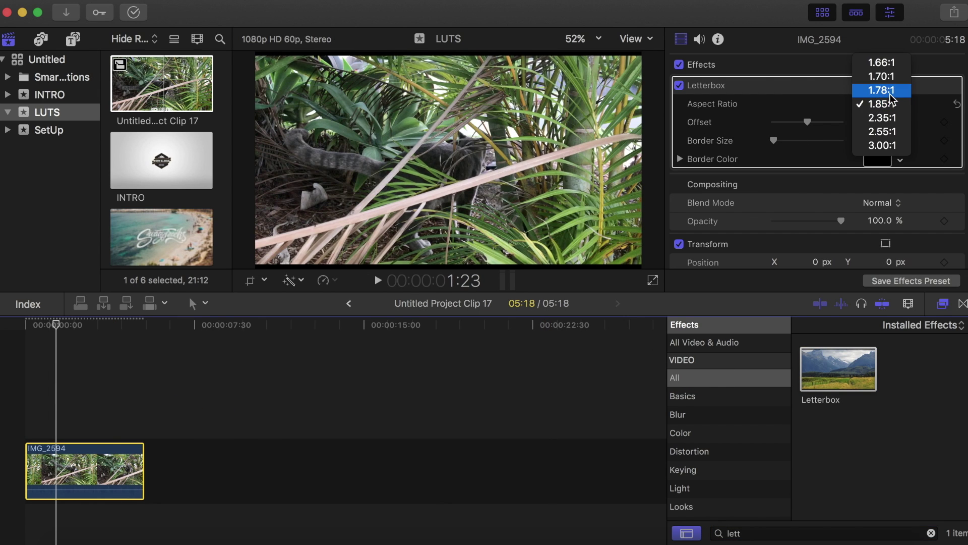
click(892, 90)
click(893, 103)
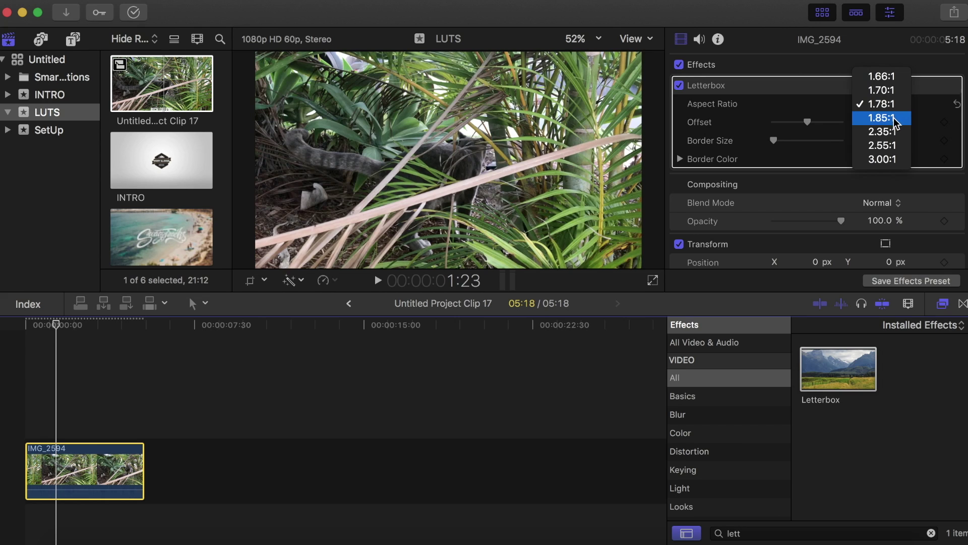
click(893, 118)
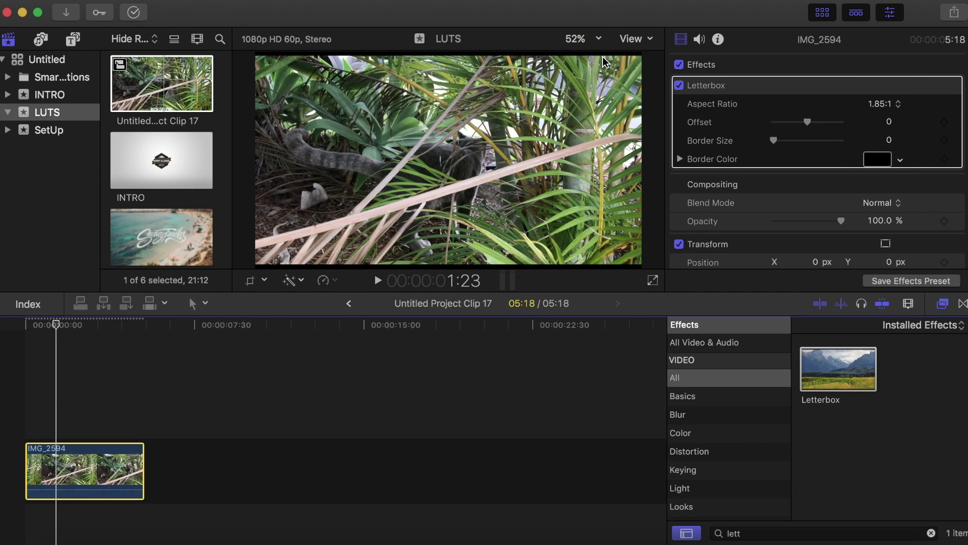
click(895, 104)
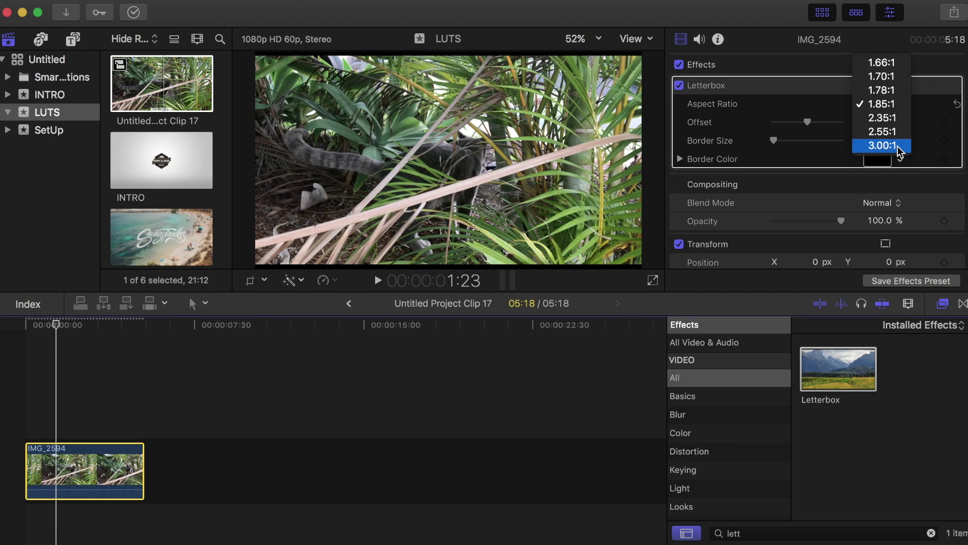
click(899, 147)
click(887, 106)
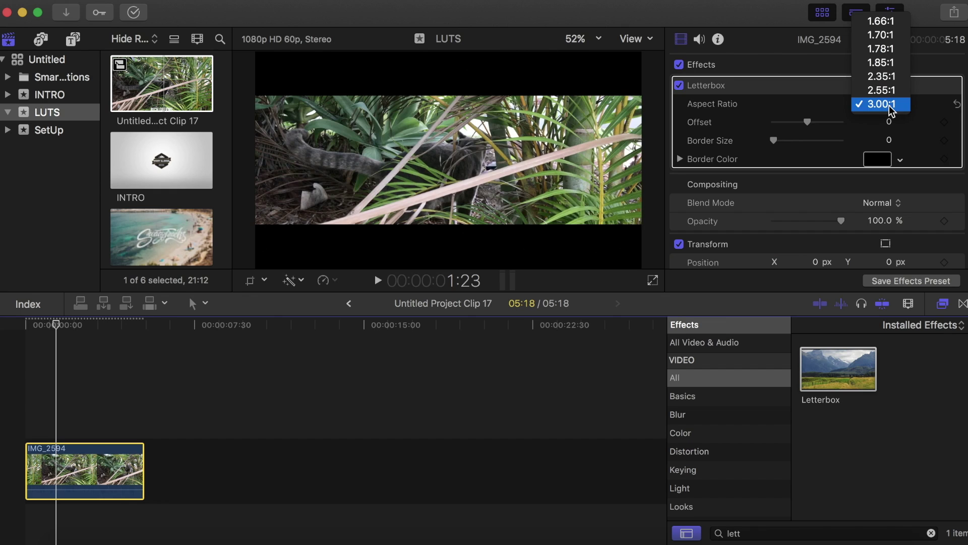
click(893, 77)
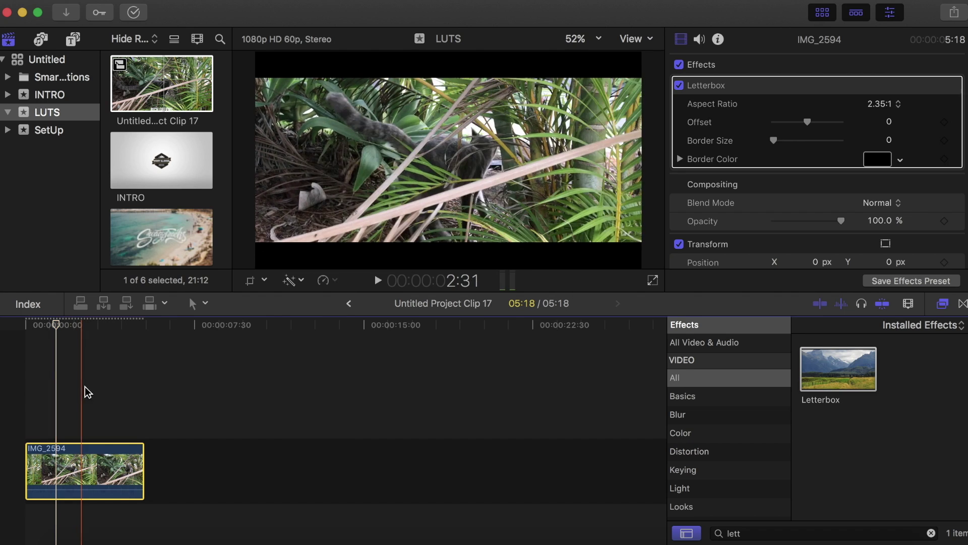
click(896, 103)
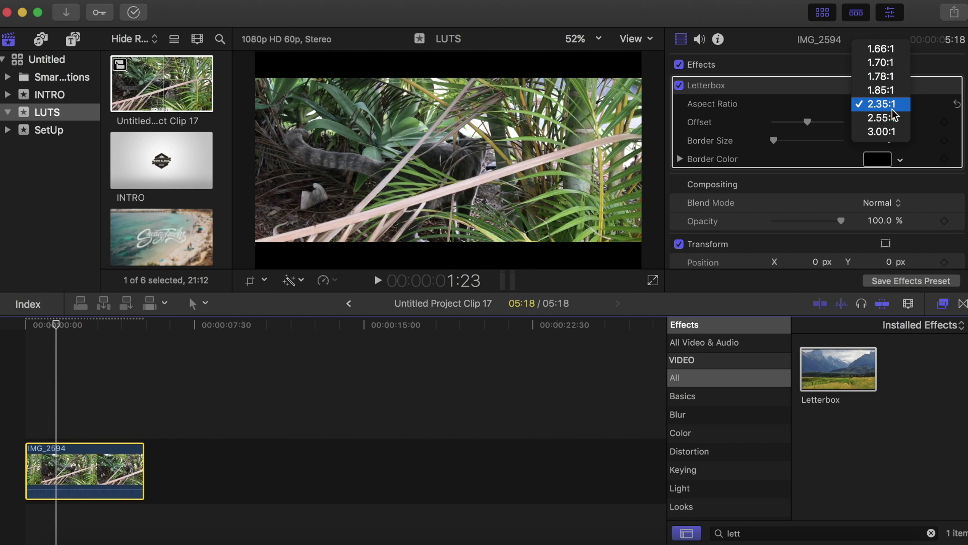
click(894, 118)
click(894, 108)
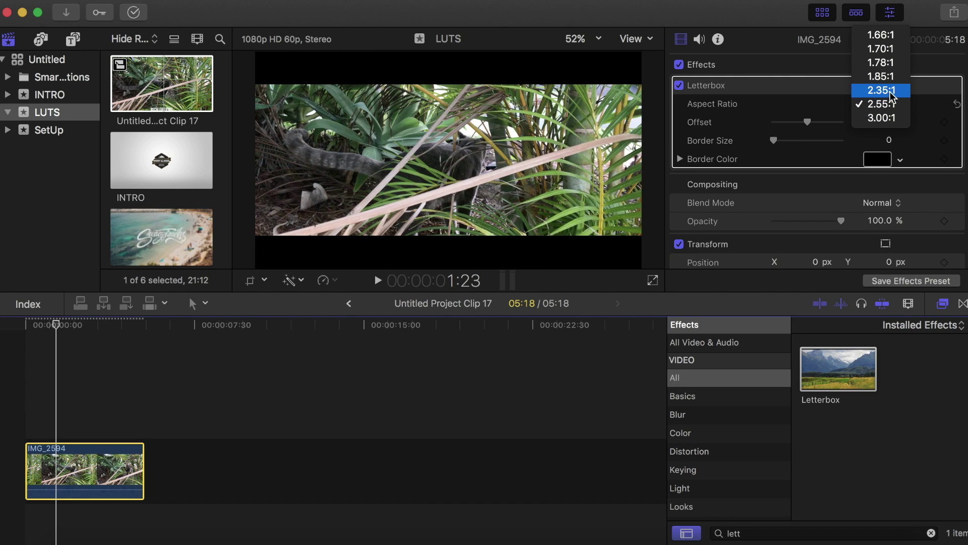
click(891, 93)
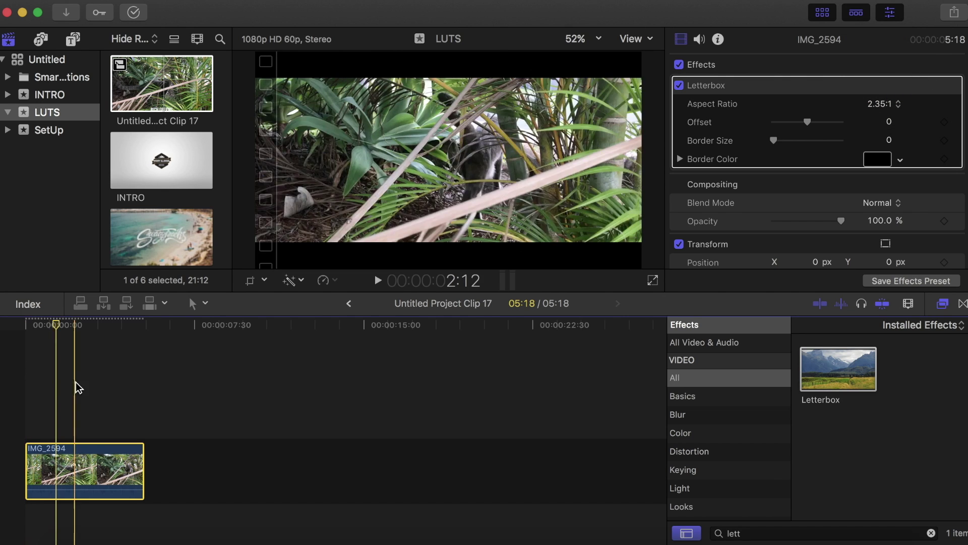
Show the mLut category, clear the 'lett' search, and apply mLut by motionVFX to IMG_2594.
scroll(704, 409, down, 5)
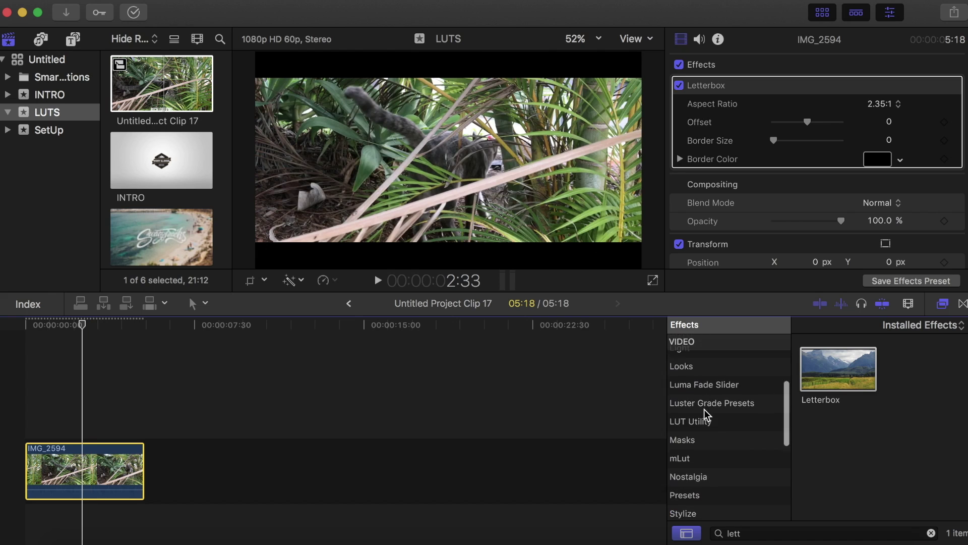
scroll(704, 410, down, 3)
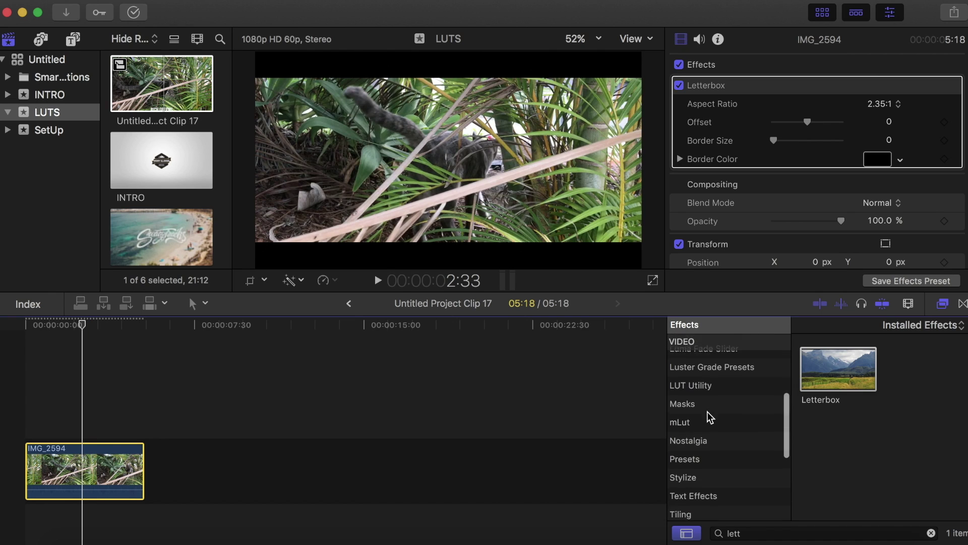
scroll(705, 419, up, 2)
click(701, 452)
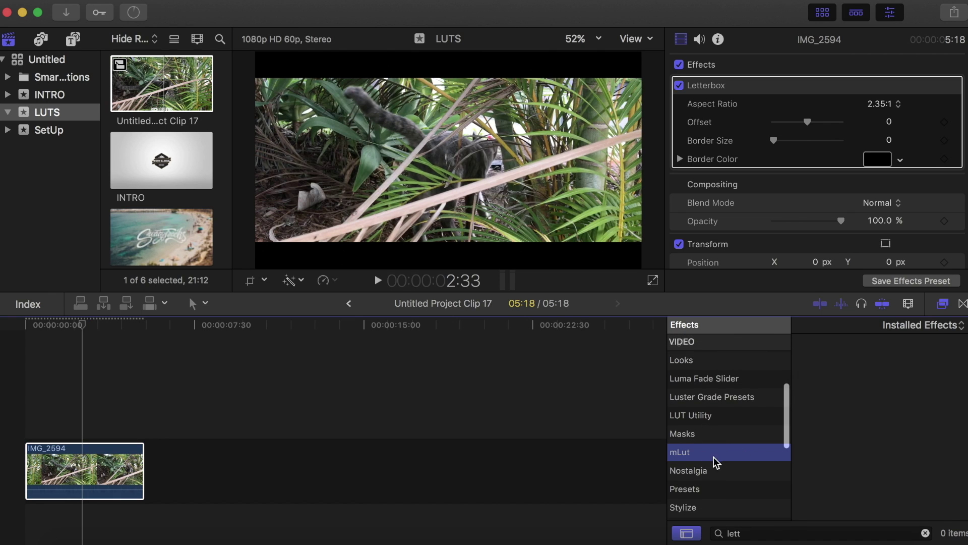
click(926, 533)
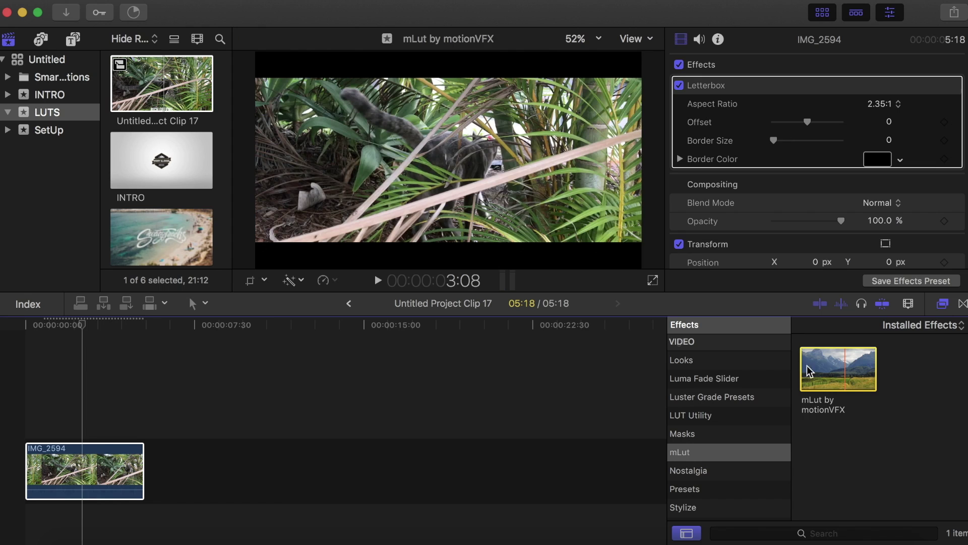
drag(808, 372, 117, 469)
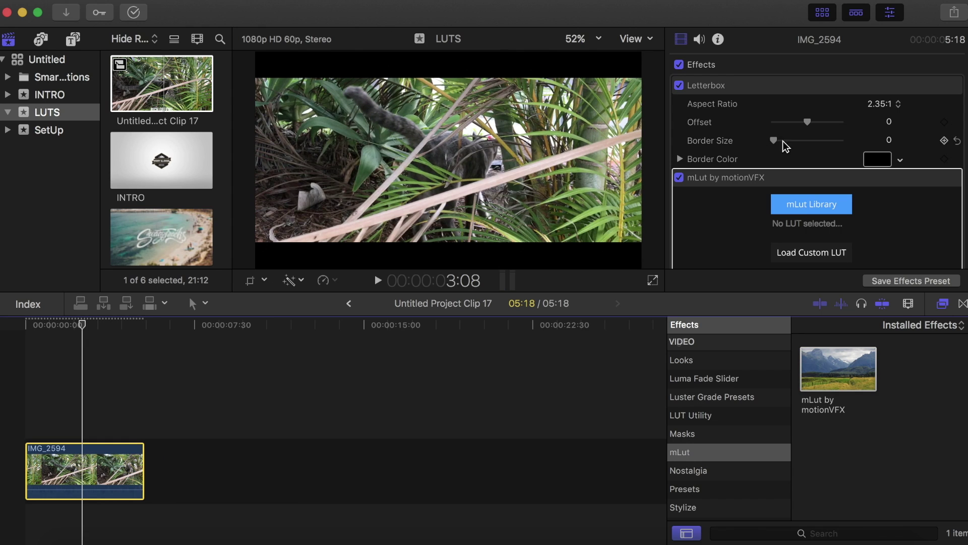
scroll(804, 211, down, 5)
scroll(803, 210, up, 2)
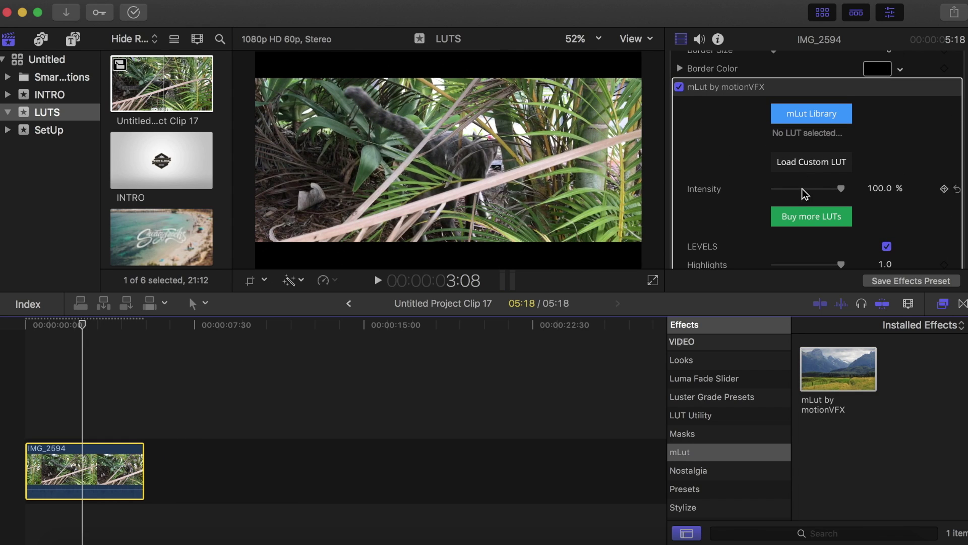
Open the custom LUT chooser and browse to the Desktop's Cinematic Pack folder.
click(811, 162)
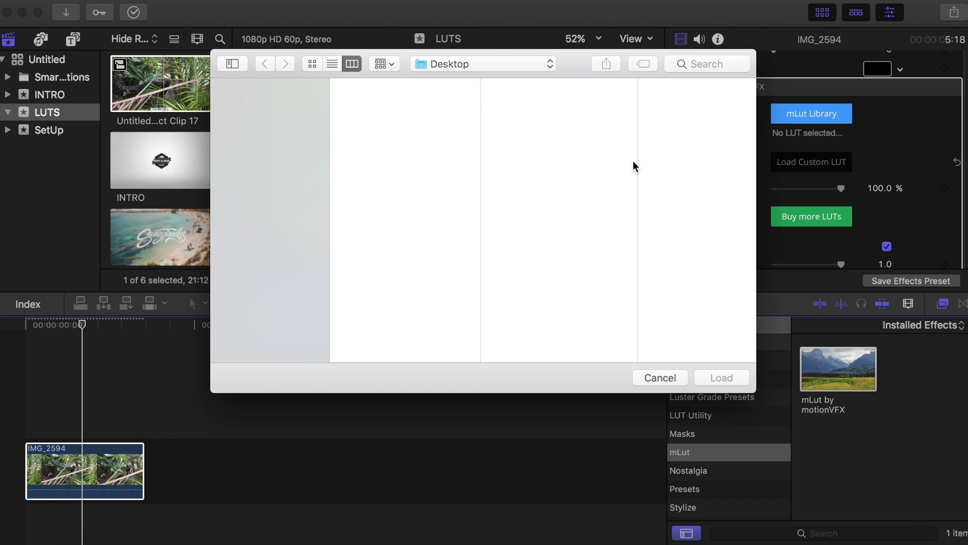
click(279, 185)
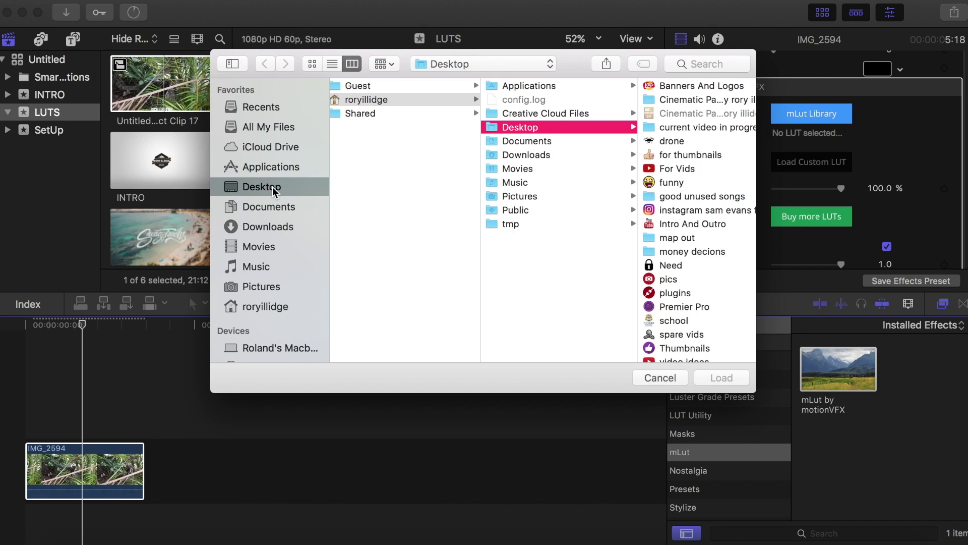
scroll(573, 180, right, 2)
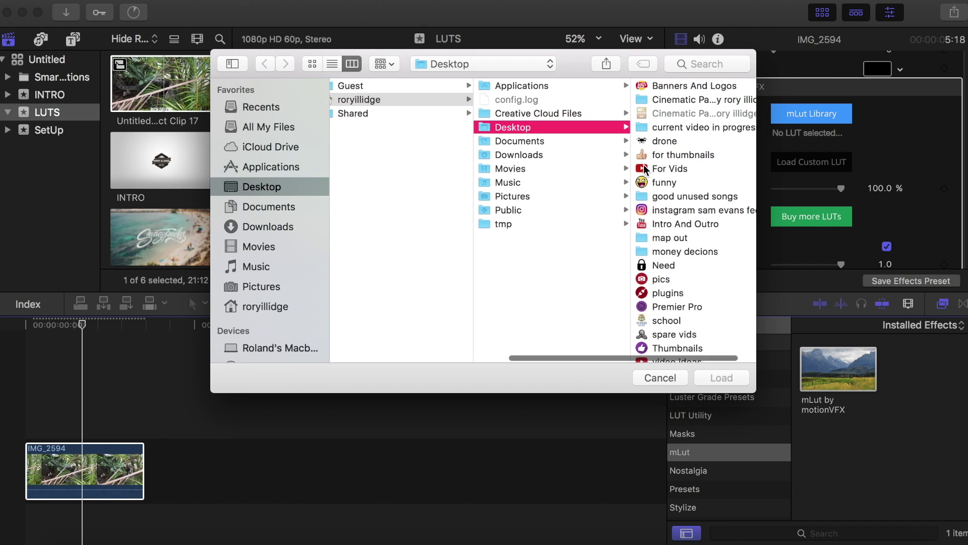
click(659, 101)
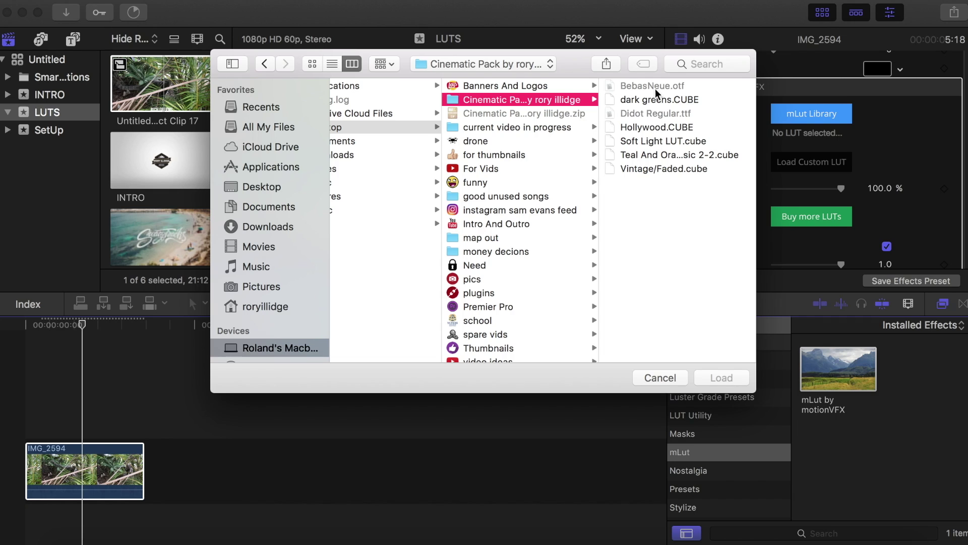
Preview dark greens, Hollywood, Soft Light and Vintage/Faded LUTs, then load Teal And Orange Basic 2-2.cube.
click(680, 155)
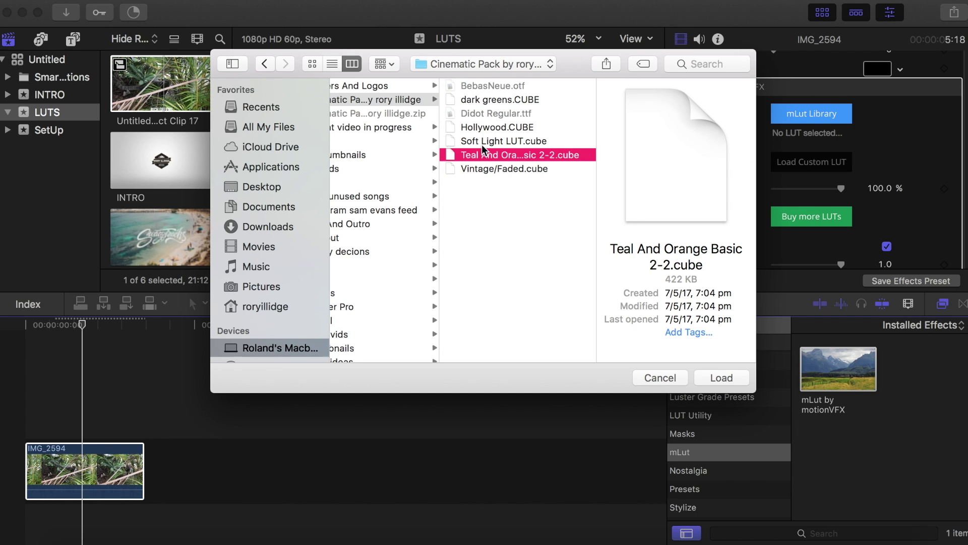
click(506, 100)
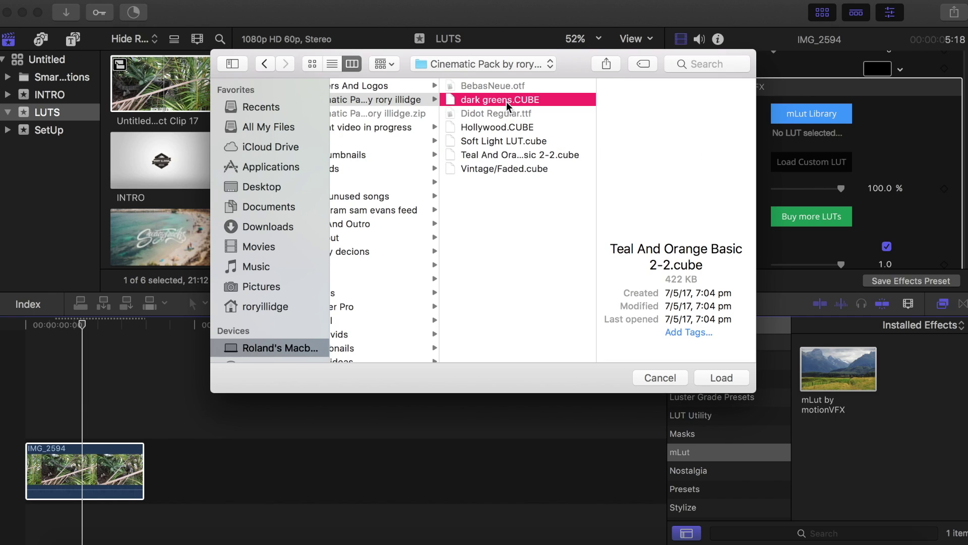
click(514, 126)
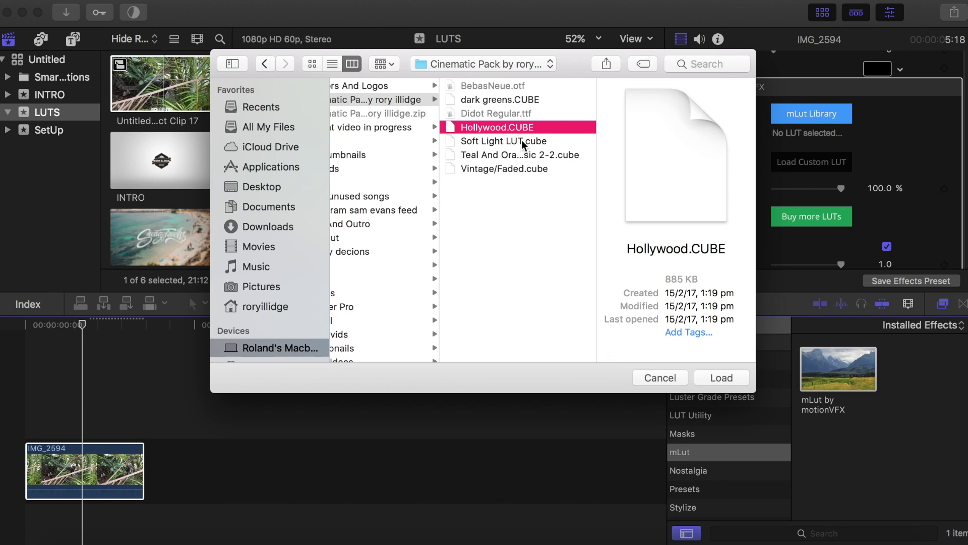
click(521, 140)
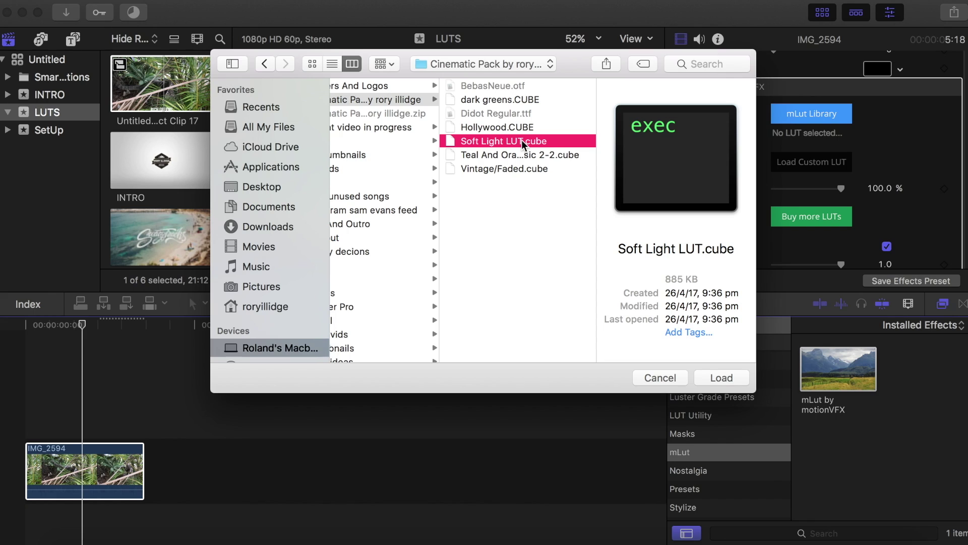
click(534, 156)
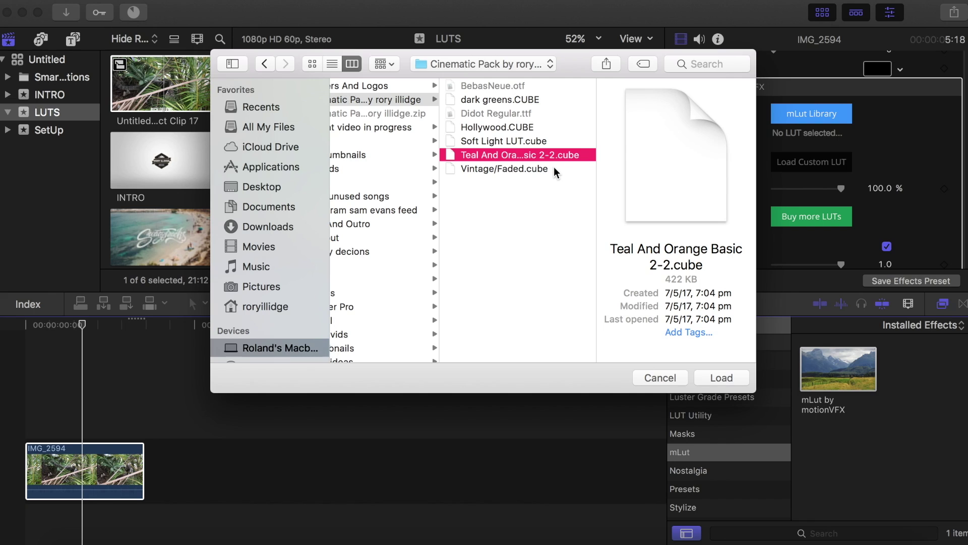
click(551, 168)
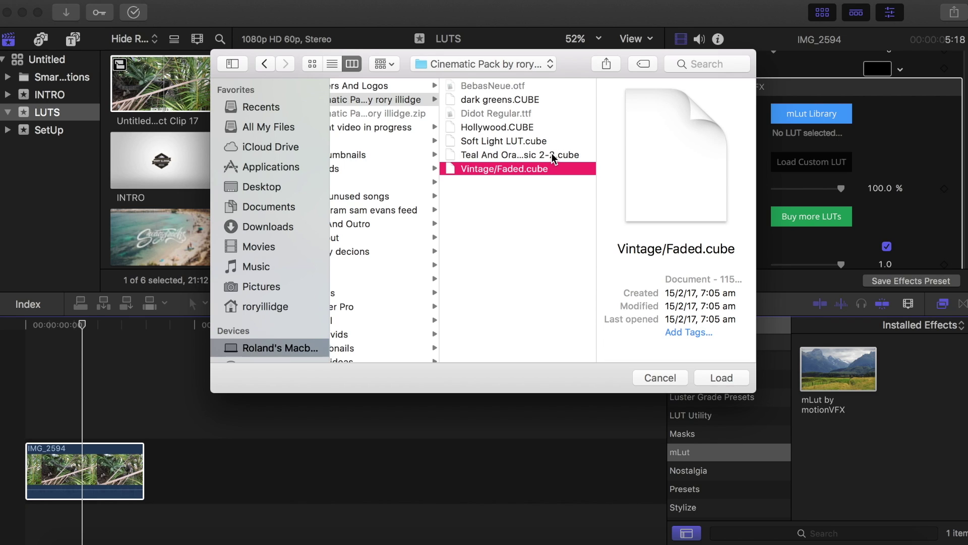
click(551, 153)
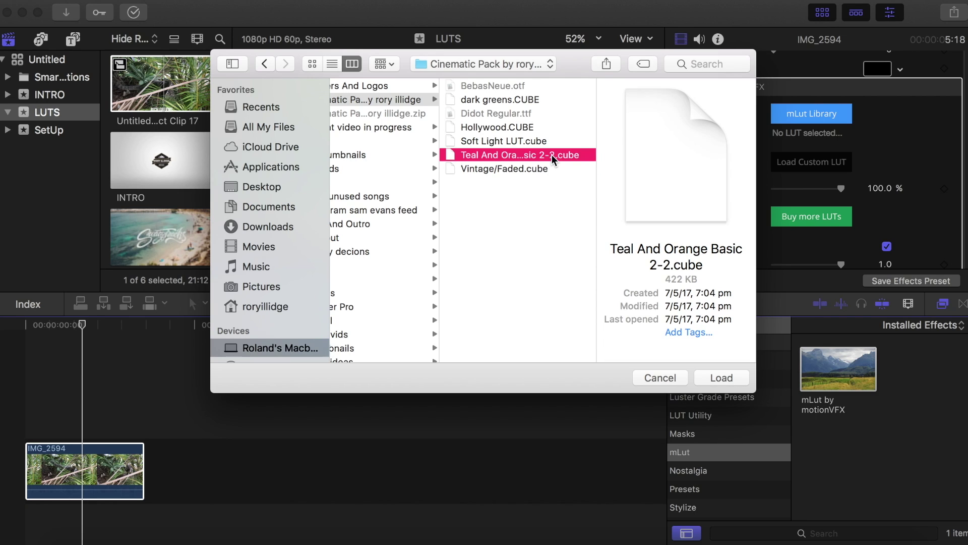
click(722, 377)
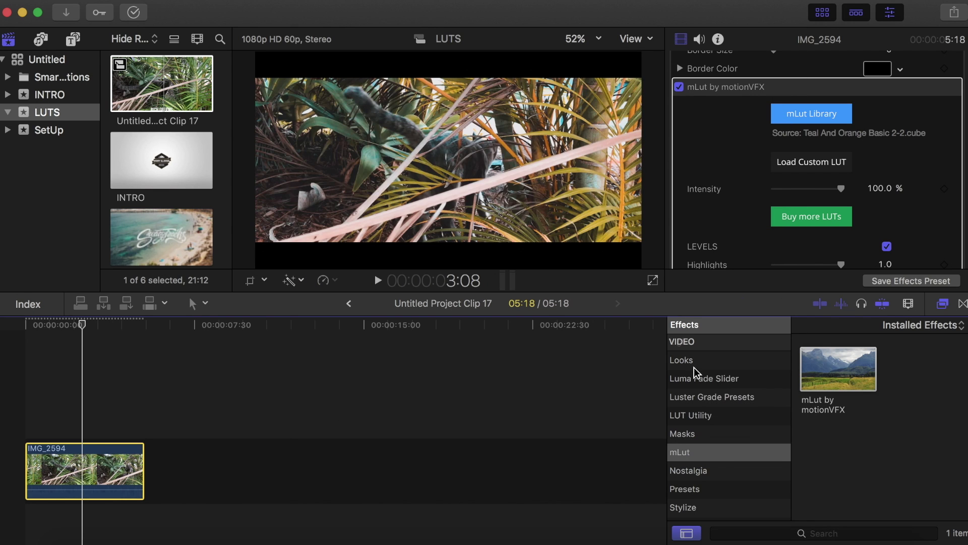
Compare the graded and ungraded clip, lower LUT intensity to about 22%, and undo a highlights change.
click(680, 87)
click(679, 88)
click(680, 88)
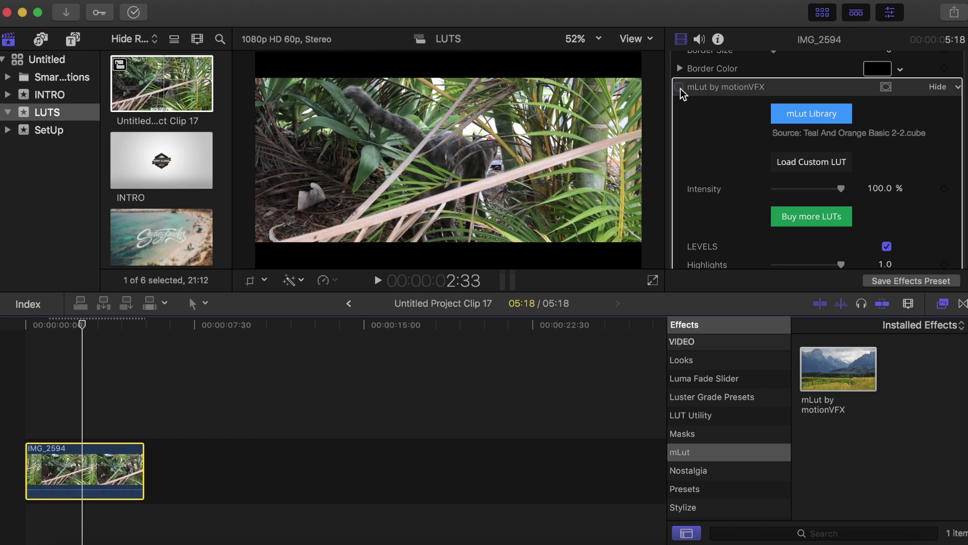
click(679, 88)
scroll(758, 172, down, 3)
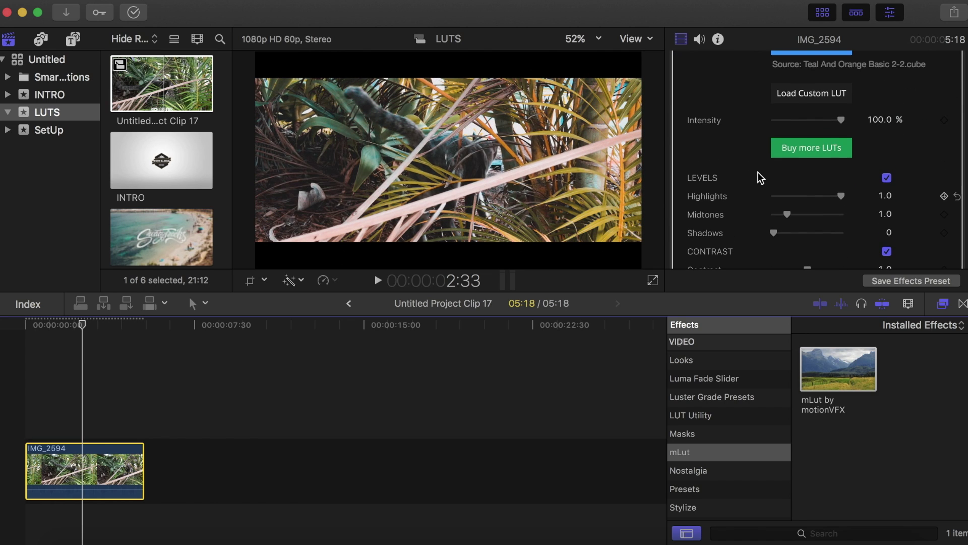
drag(818, 121, 847, 128)
drag(820, 198, 798, 240)
key(super+z)
key(super+z)
Rotate the mLut hue, then settle it at 11.2°.
scroll(795, 234, down, 3)
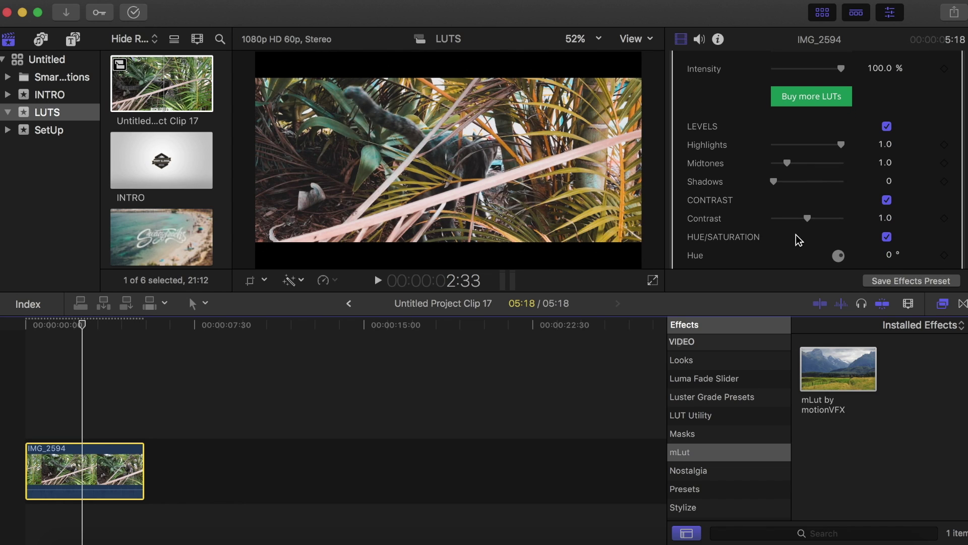
scroll(802, 221, down, 4)
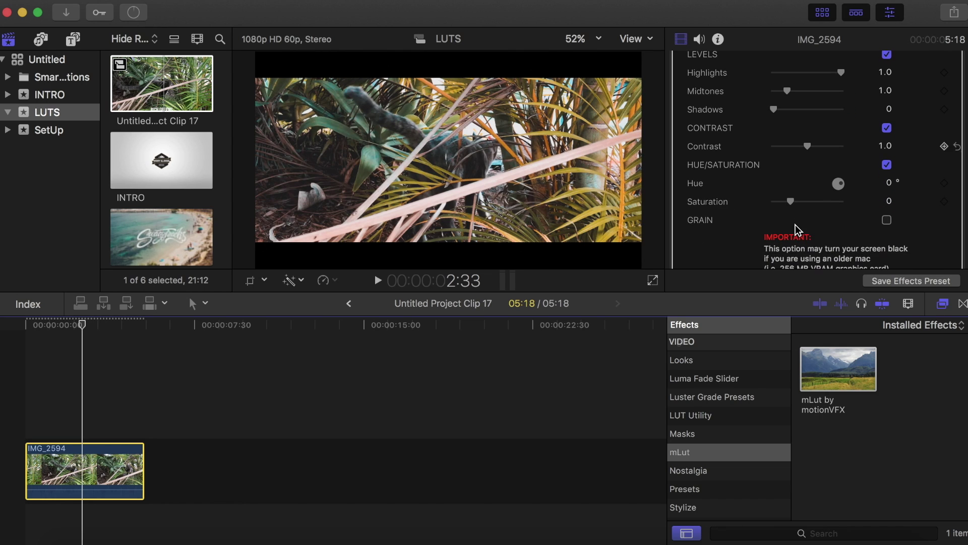
drag(841, 187, 833, 157)
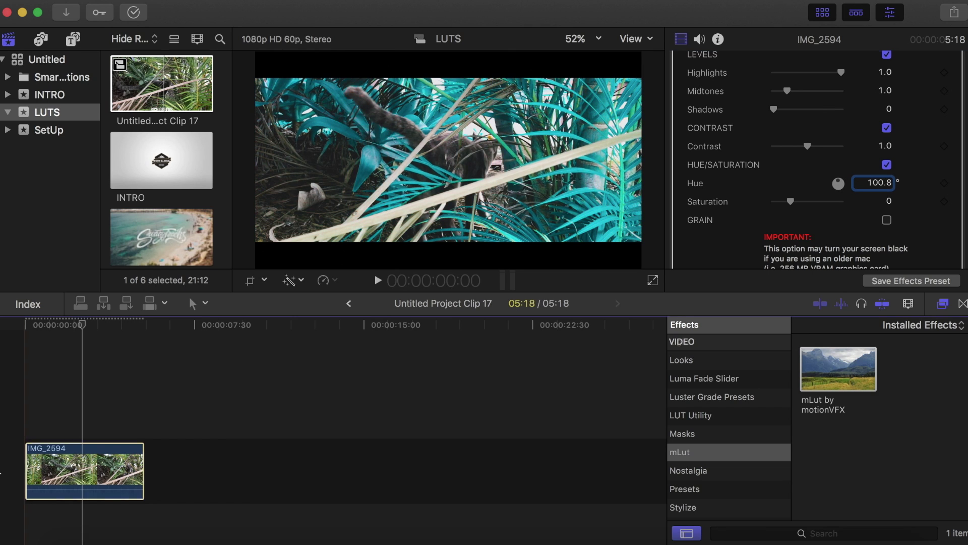
key(Return)
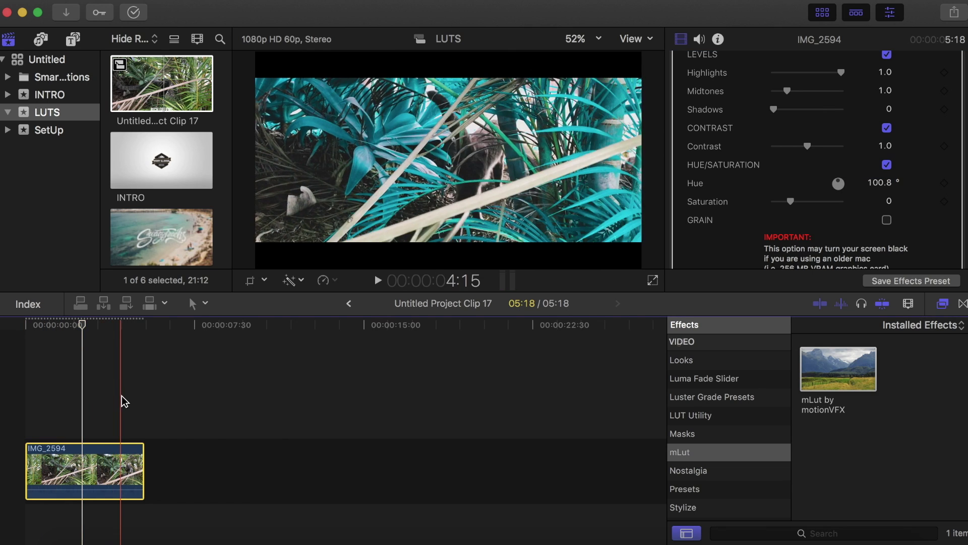
key(super+z)
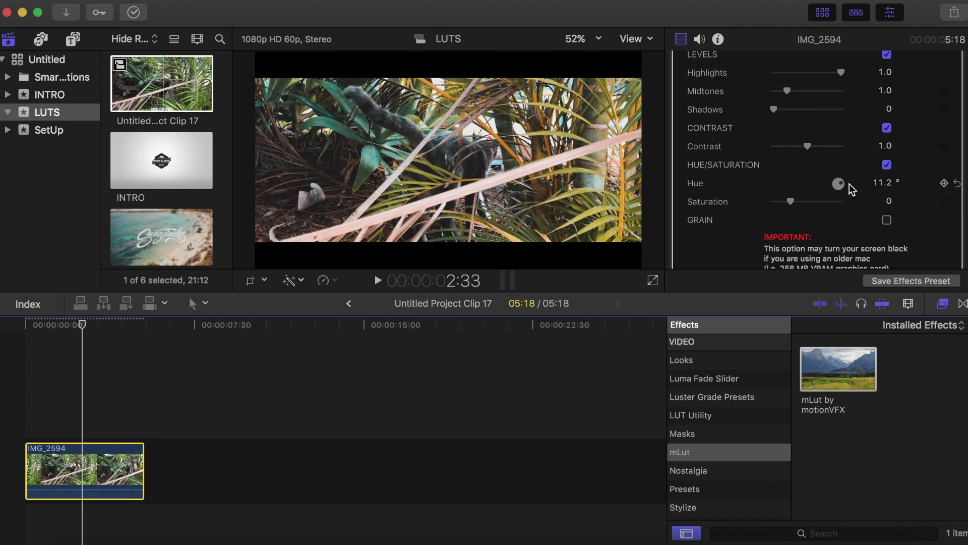
Keep saturation at 0.53 after a trial boost and raise contrast to 1.13.
drag(817, 200, 838, 209)
key(super+z)
scroll(800, 207, down, 2)
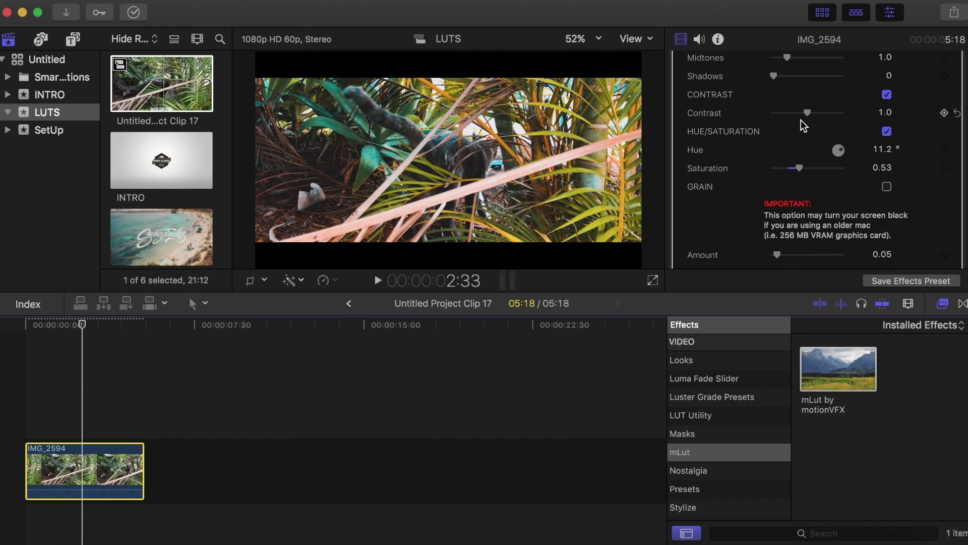
drag(807, 112, 810, 112)
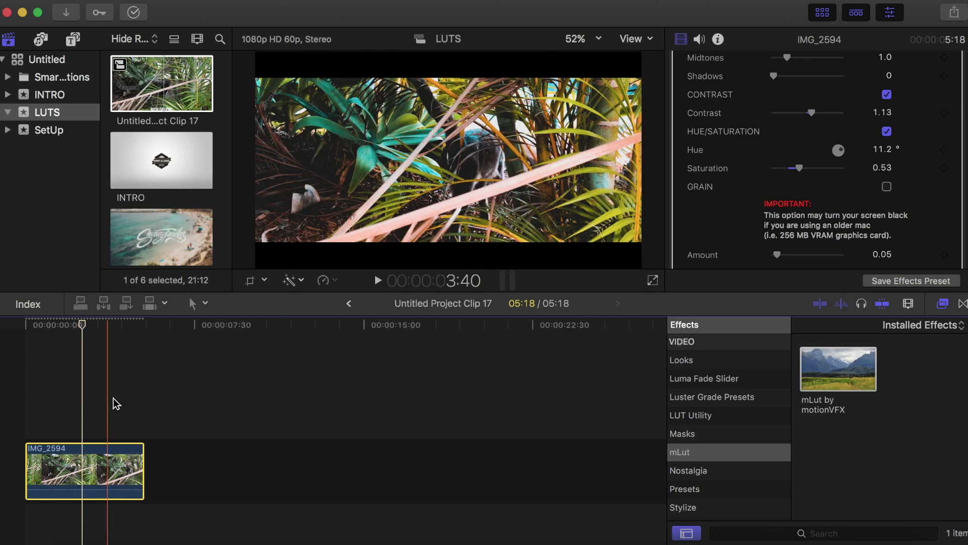
scroll(757, 166, down, 5)
scroll(779, 153, up, 1)
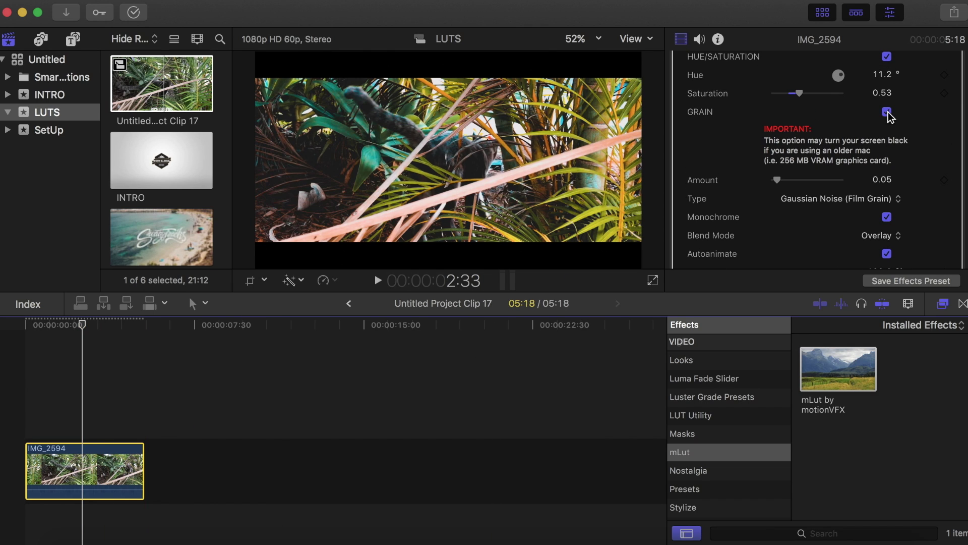
Place a Basic Title from Titles and Generators above the IMG_2594 clip.
click(35, 397)
click(86, 476)
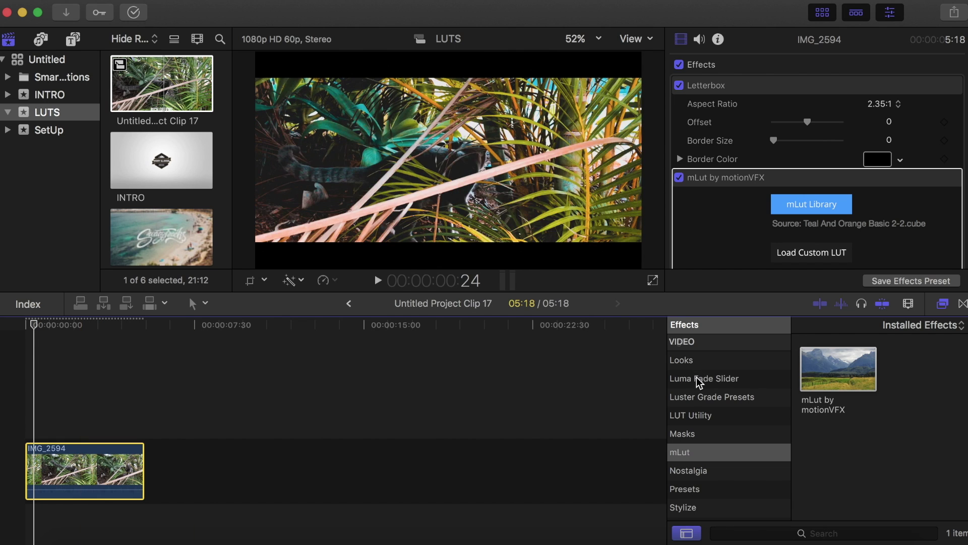
click(73, 40)
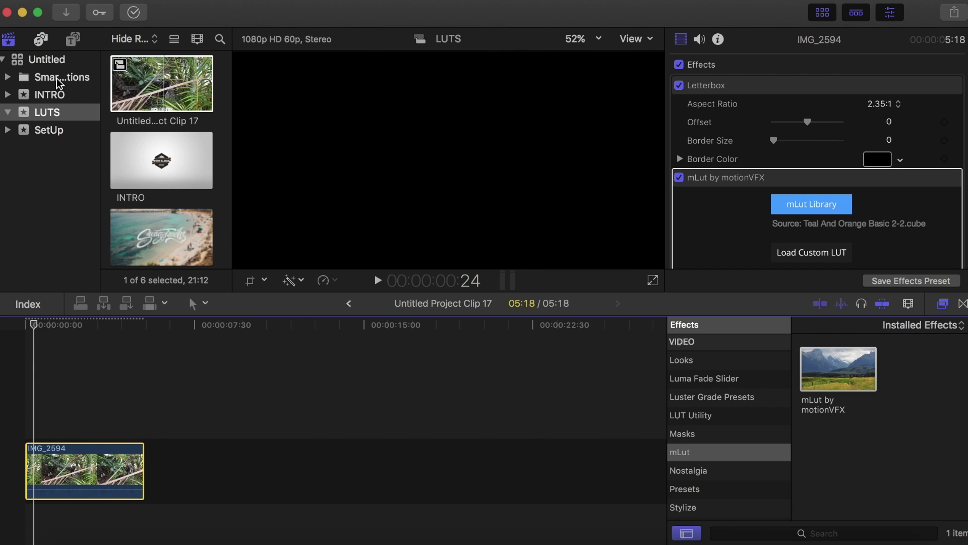
scroll(63, 170, down, 1)
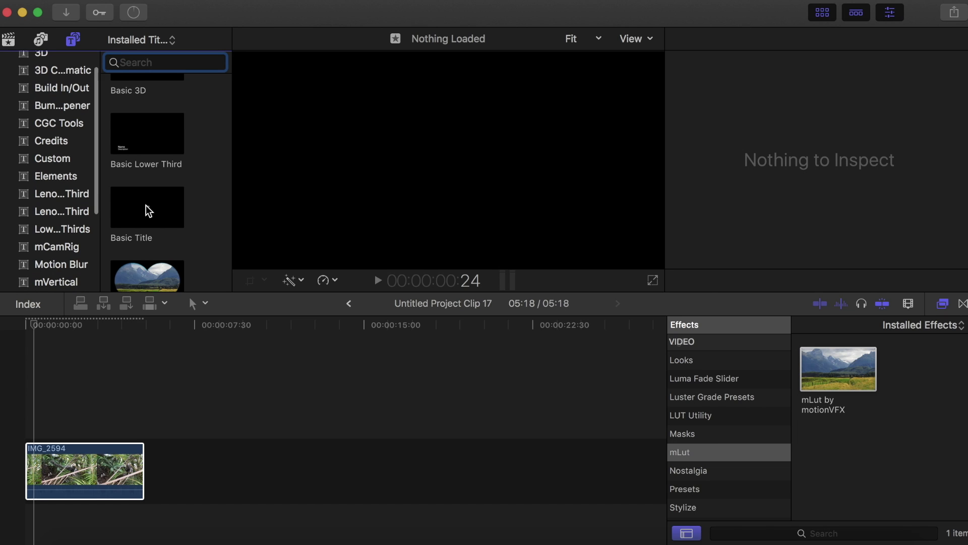
click(146, 210)
drag(143, 205, 5, 438)
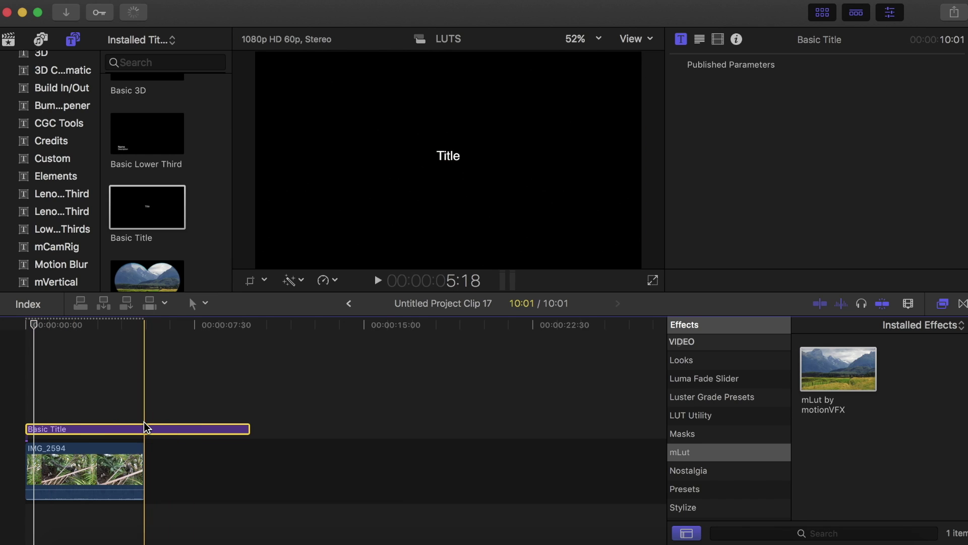
Blade the title where the clip ends, delete the surplus piece, and select the title.
key(b)
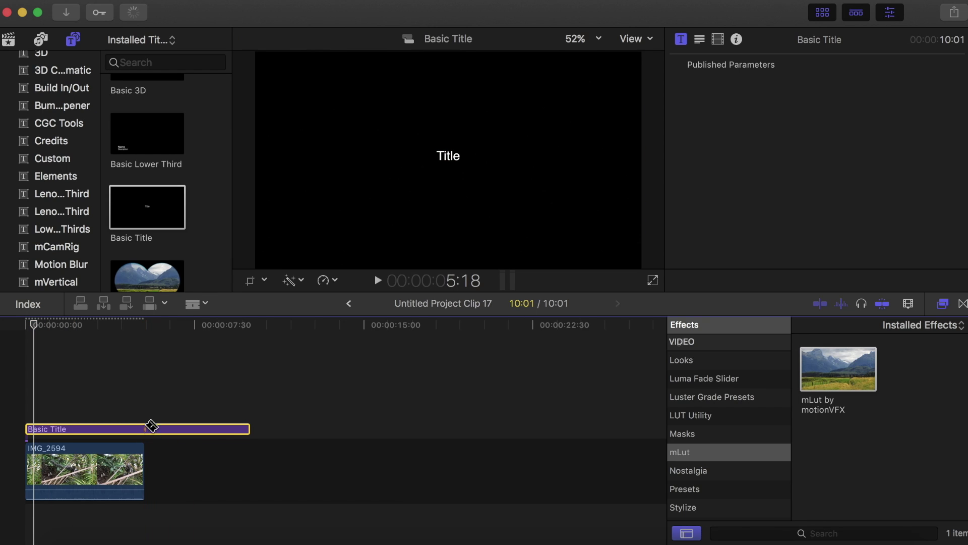
click(146, 428)
key(a)
click(180, 454)
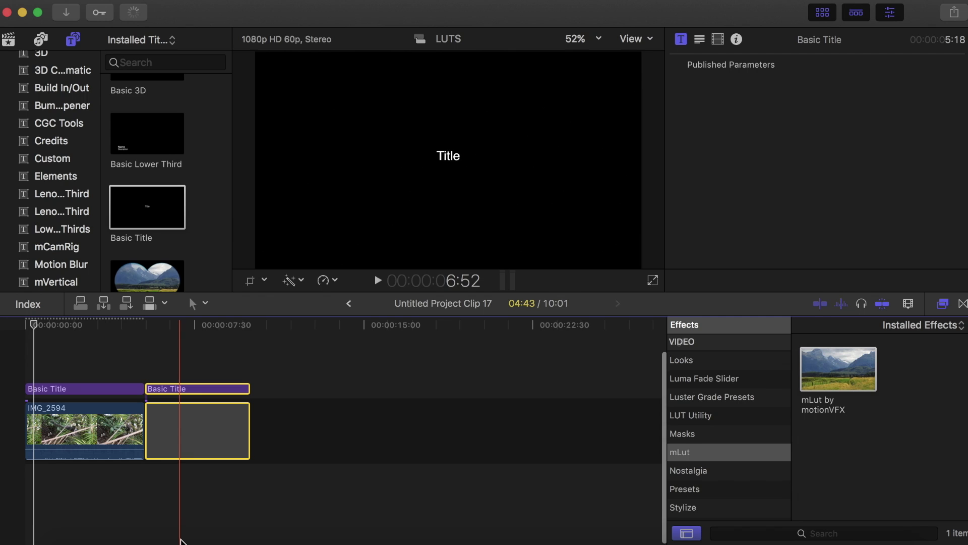
key(Delete)
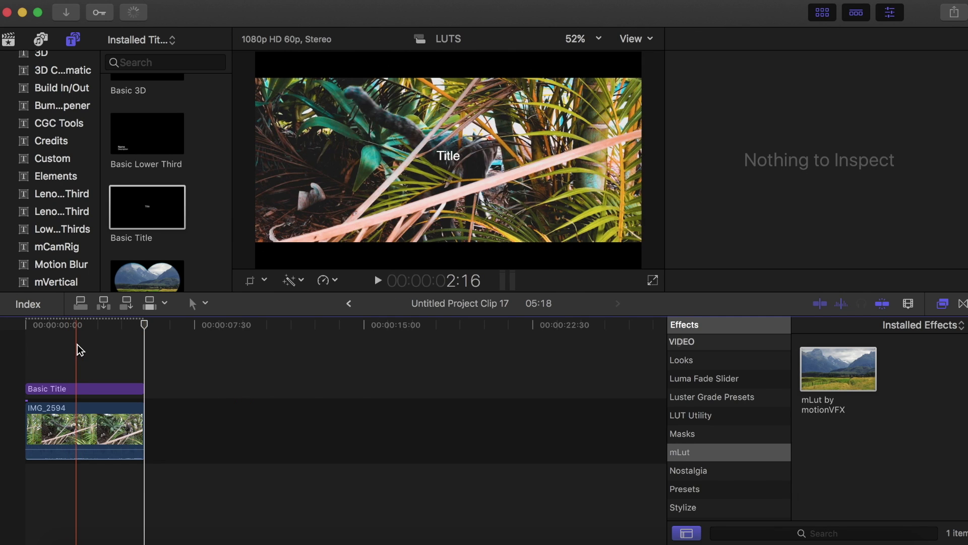
click(82, 389)
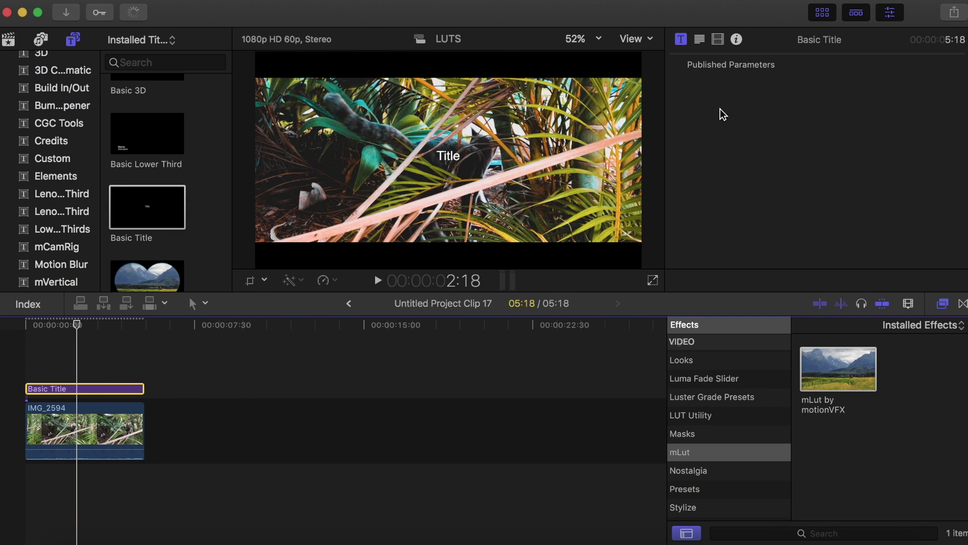
Replace the placeholder title text with the creator's name in capitals.
click(700, 40)
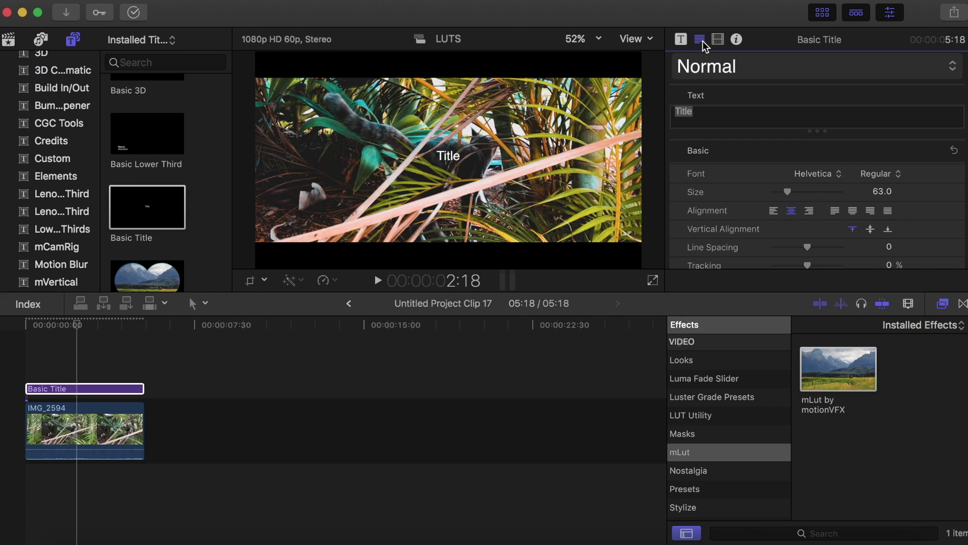
drag(712, 109, 551, 112)
text(RORY ILLIDGE)
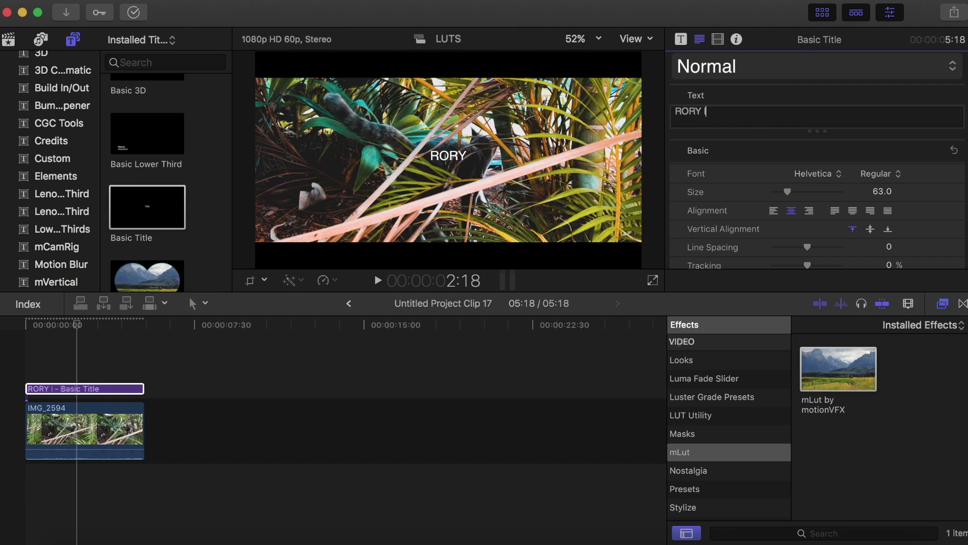
Set the title font to Didot at size 123 and centre it on the frame.
click(820, 177)
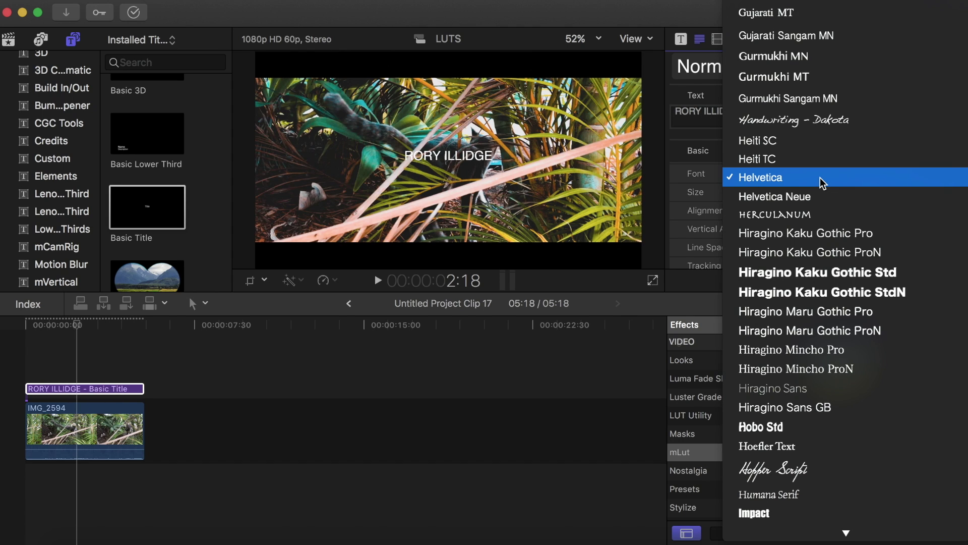
scroll(820, 177, up, 10)
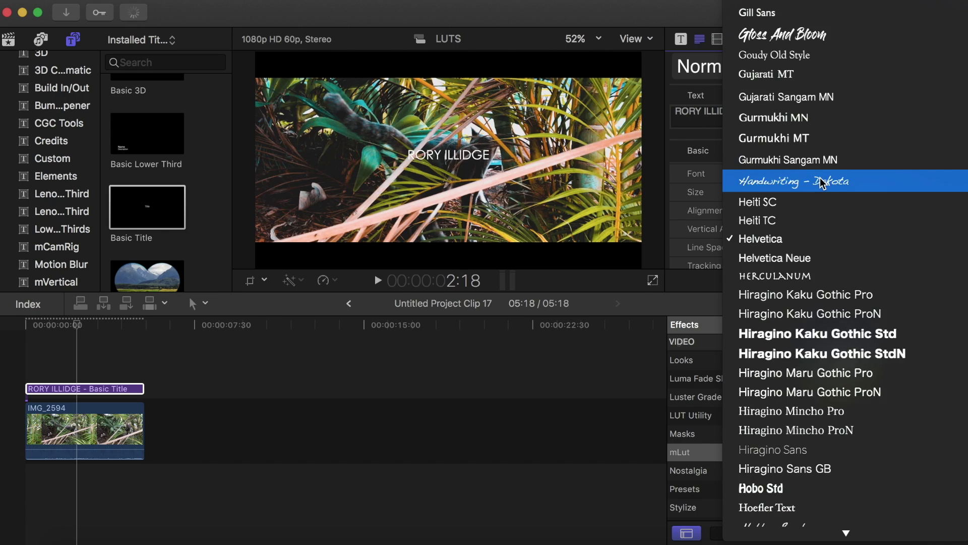
scroll(820, 177, up, 8)
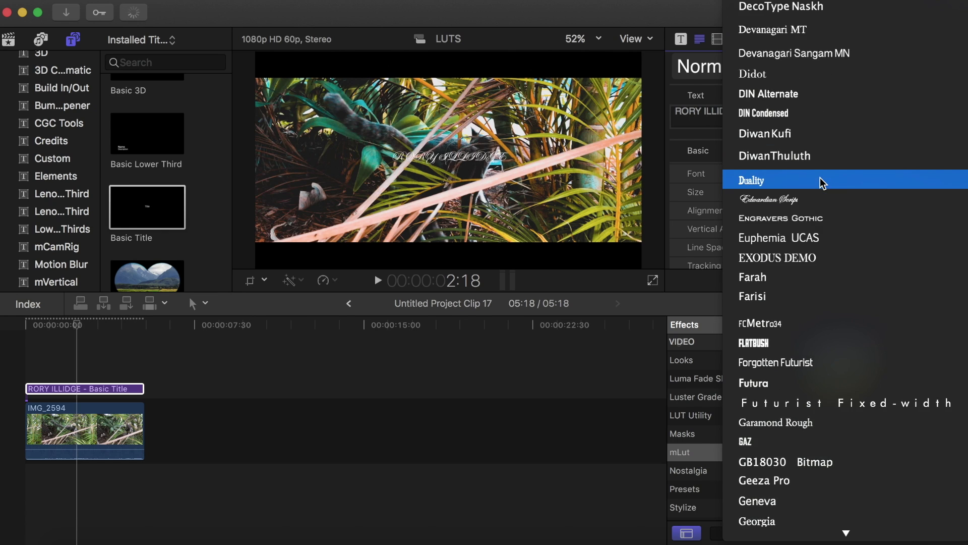
scroll(819, 177, up, 1)
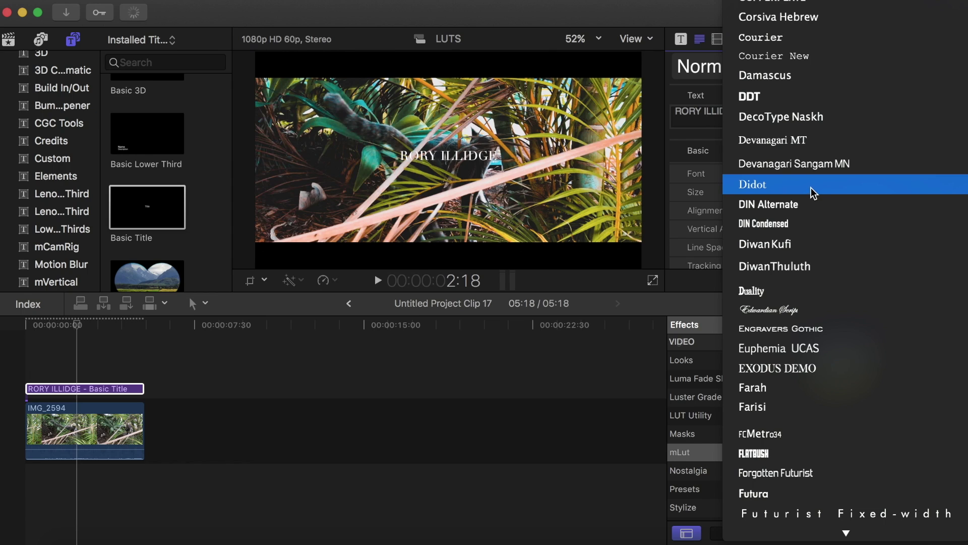
click(812, 187)
drag(785, 191, 801, 189)
drag(510, 156, 507, 165)
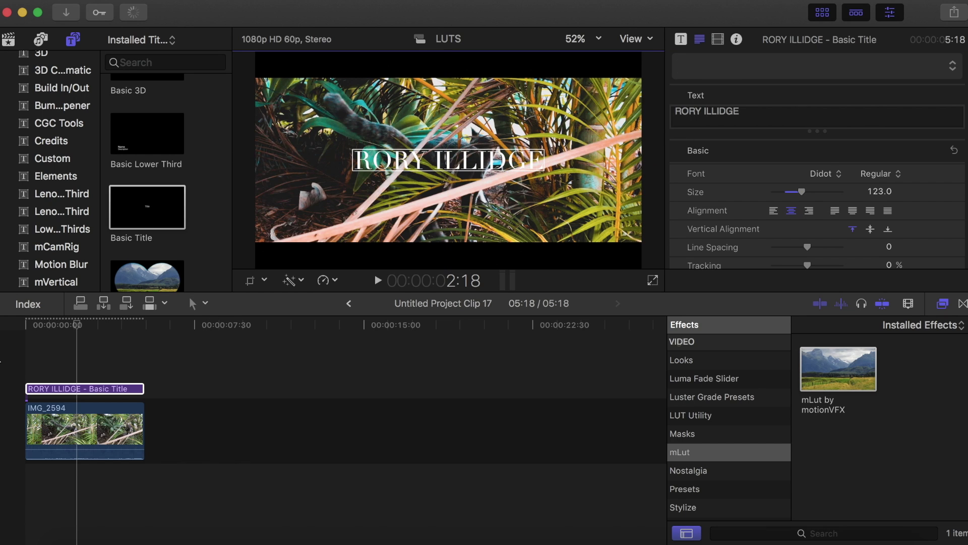
click(19, 361)
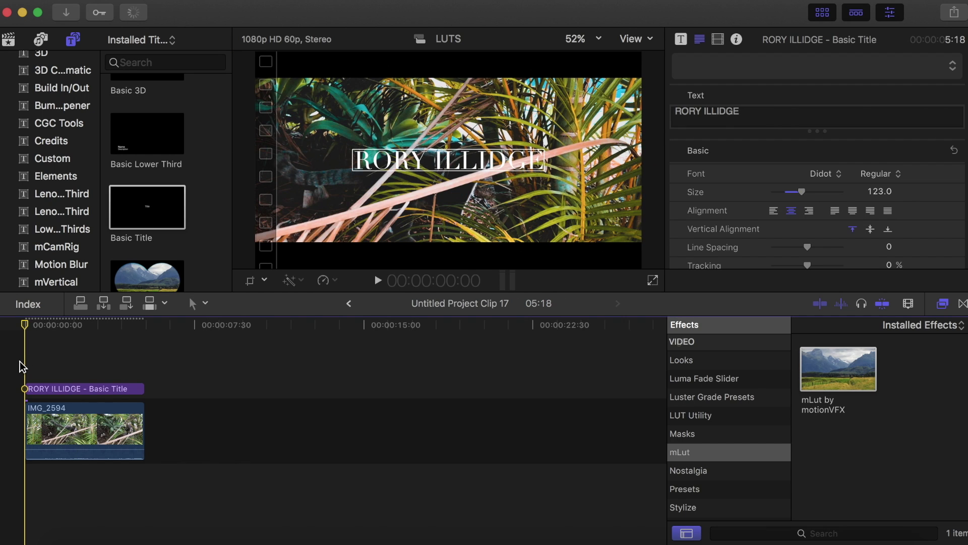
key(space)
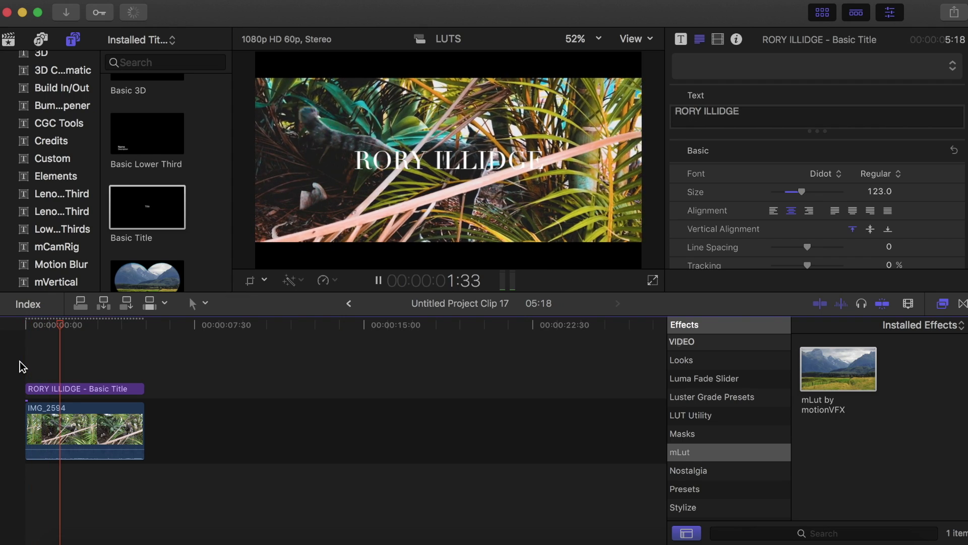